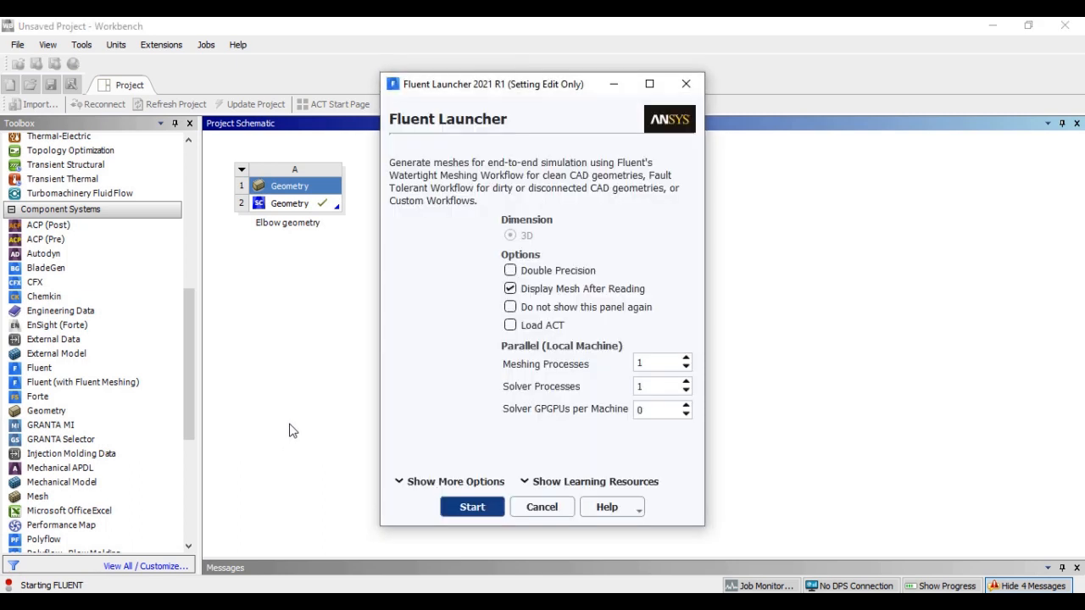
# Step: Start Fluent Meshing with the current launcher settings and choose the Watertight Geometry workflow
pyautogui.click(458, 506)
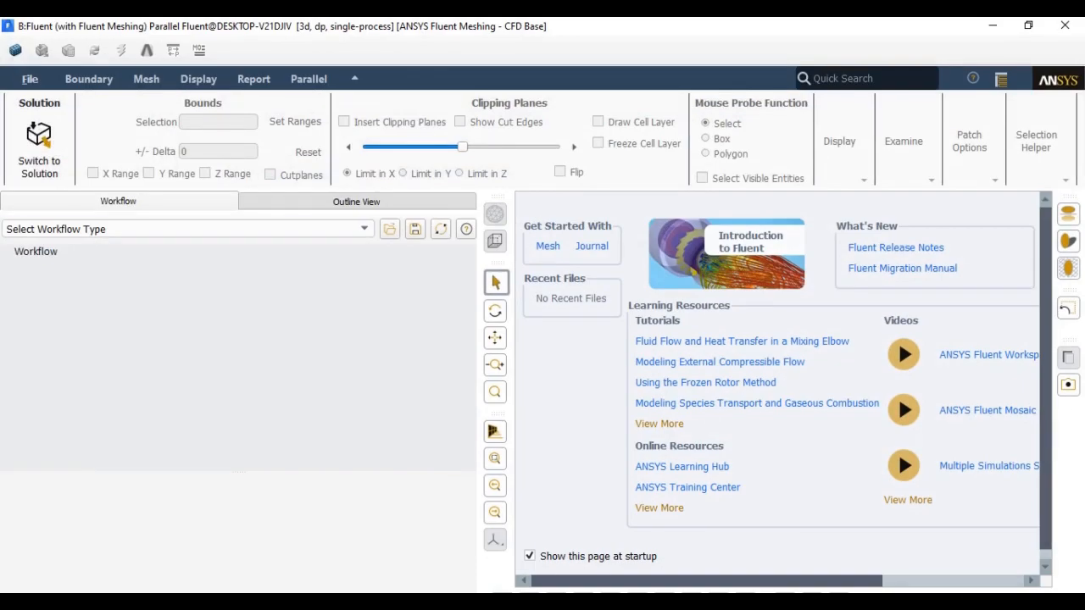
pyautogui.click(146, 234)
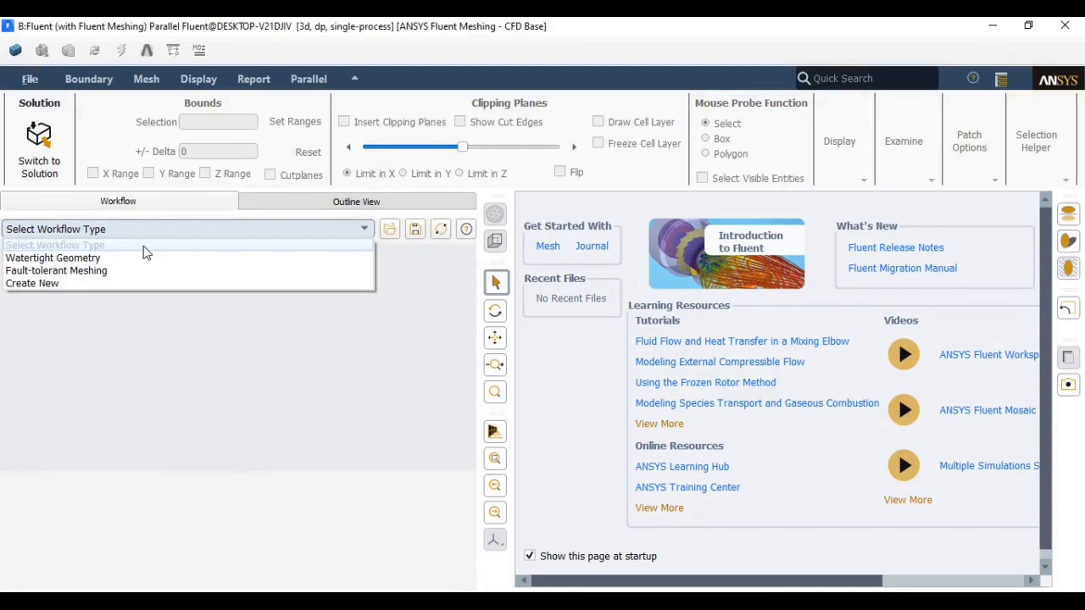
pyautogui.click(130, 260)
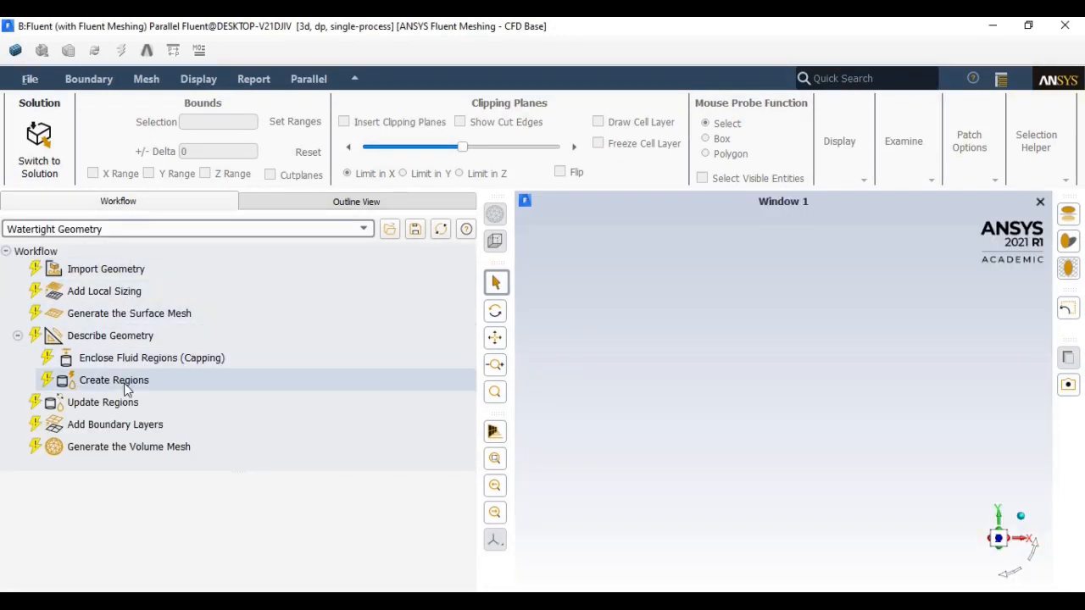
# Step: Import the CAD file Elbow geometry.scdoc from M:\Research work\ANSYS STTP, keeping the units in mm
pyautogui.click(99, 276)
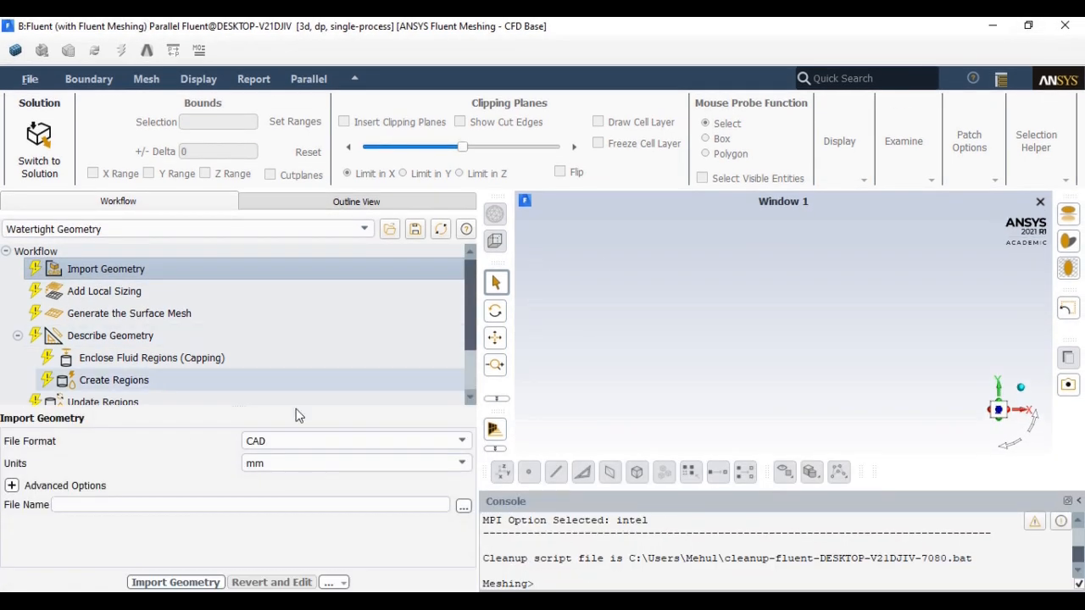
pyautogui.click(463, 507)
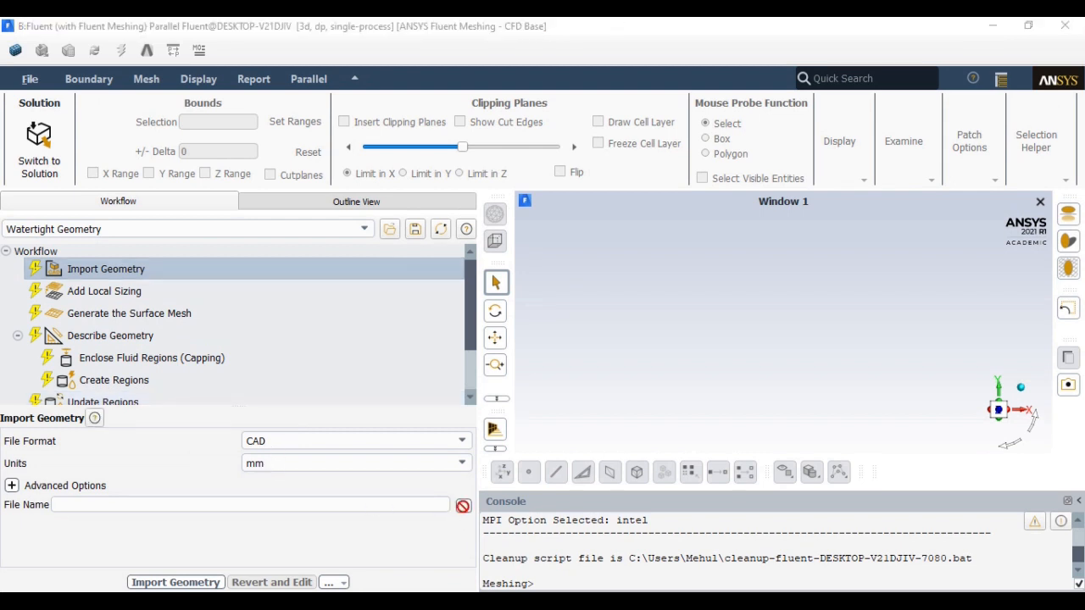
pyautogui.click(572, 167)
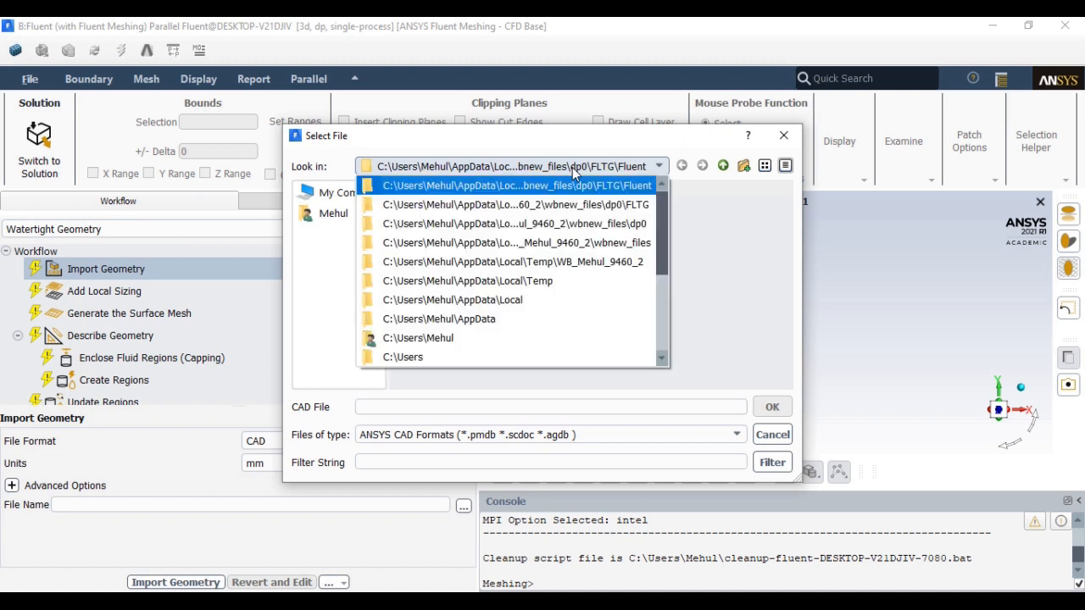
pyautogui.scroll(-3, 662, 336)
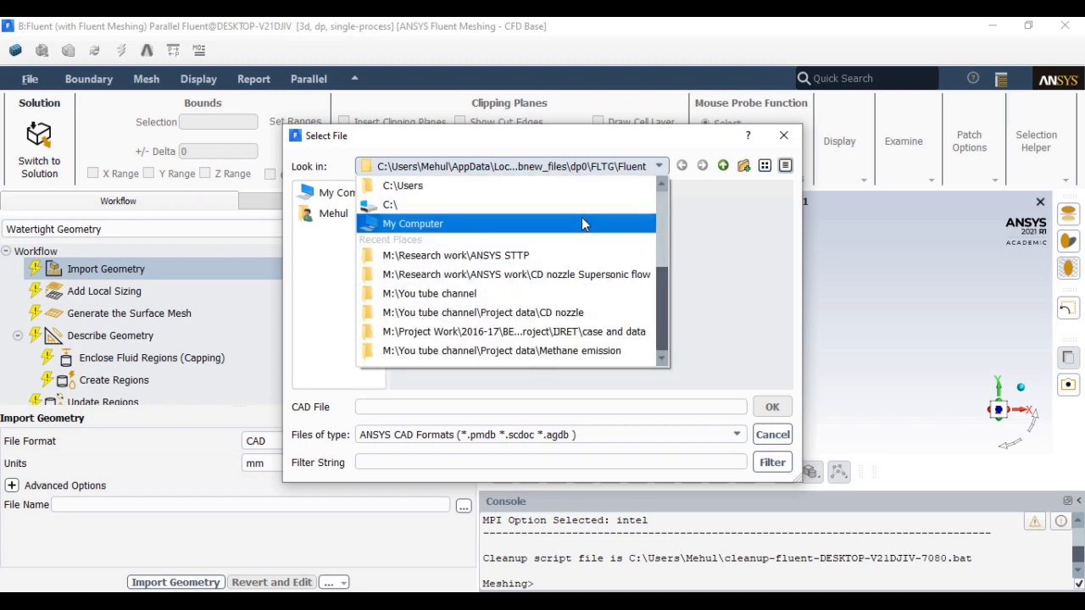
pyautogui.click(581, 220)
pyautogui.doubleClick(543, 252)
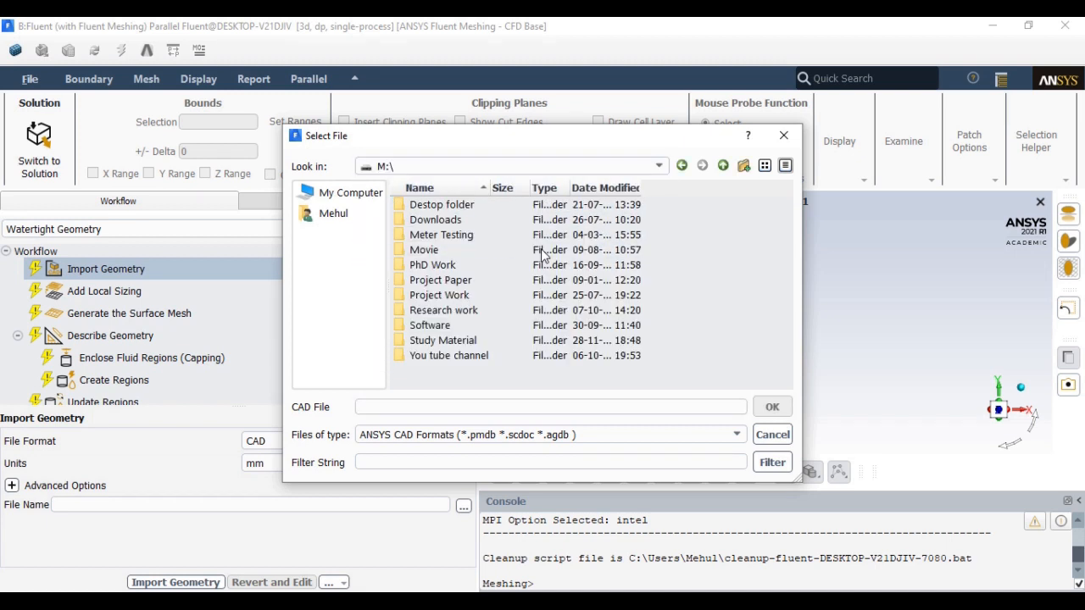
pyautogui.doubleClick(499, 314)
pyautogui.doubleClick(483, 205)
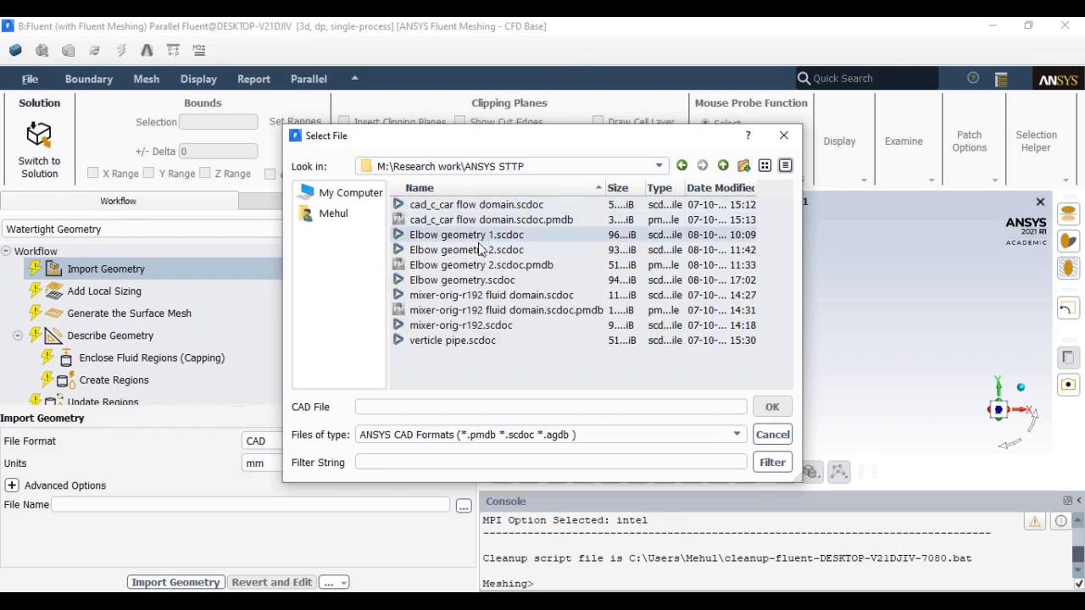
pyautogui.click(470, 280)
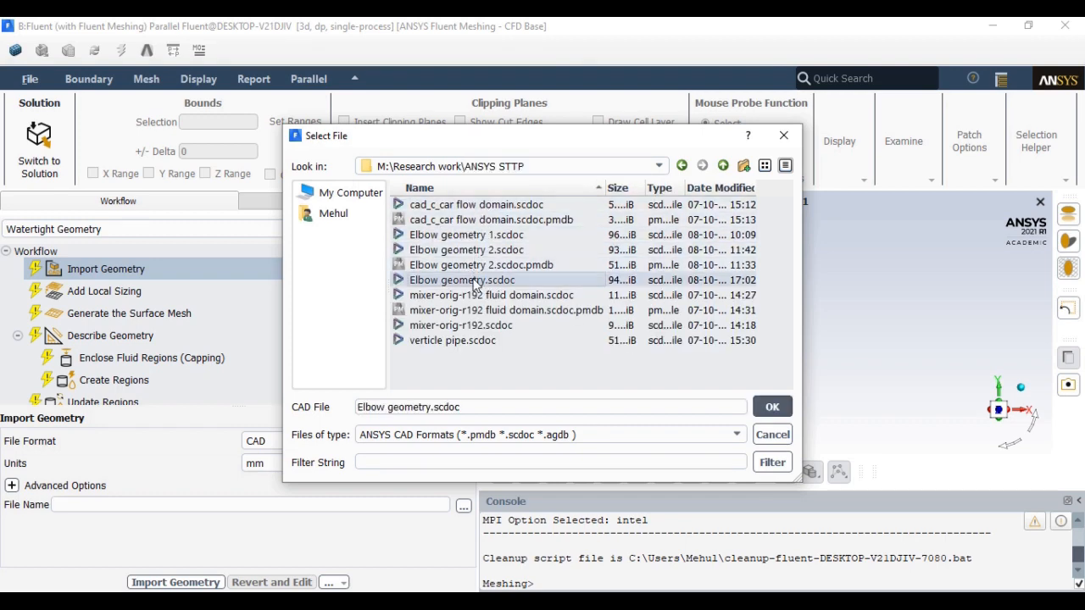
pyautogui.click(767, 409)
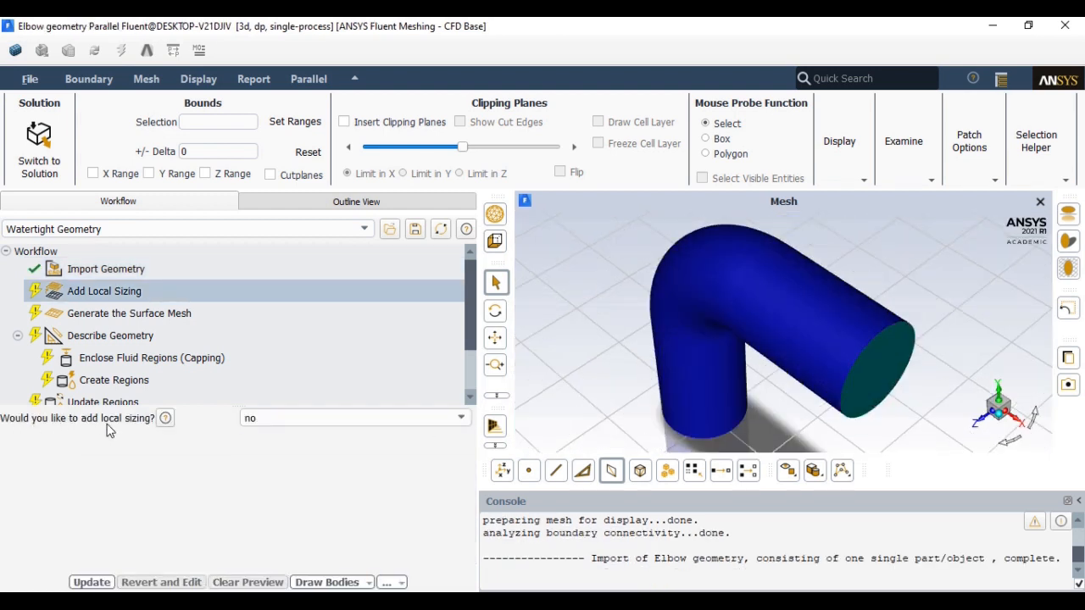
pyautogui.click(249, 420)
pyautogui.click(259, 433)
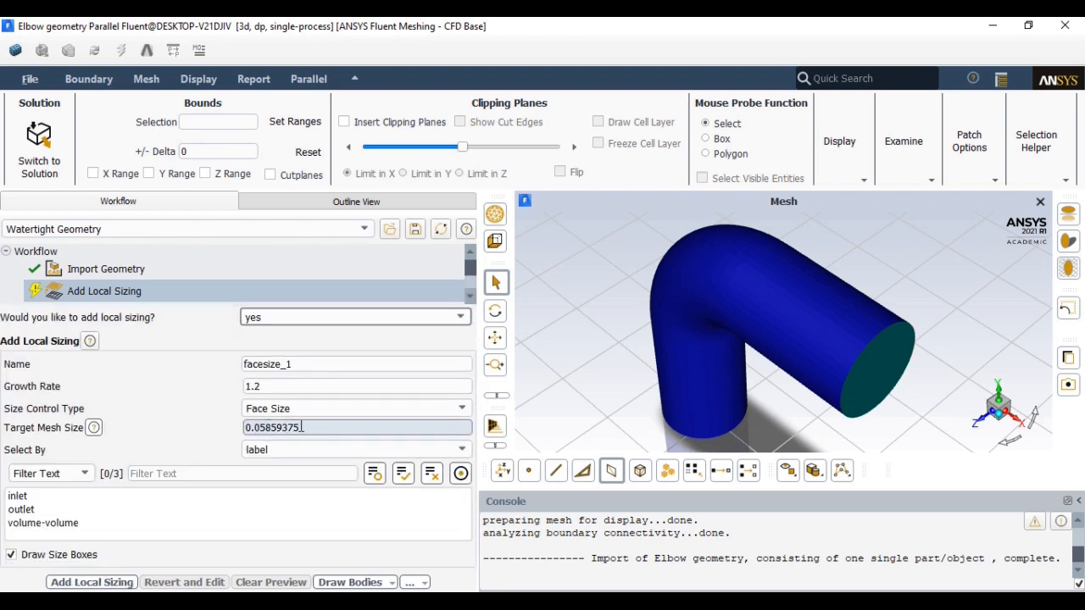
pyautogui.click(276, 325)
pyautogui.click(275, 347)
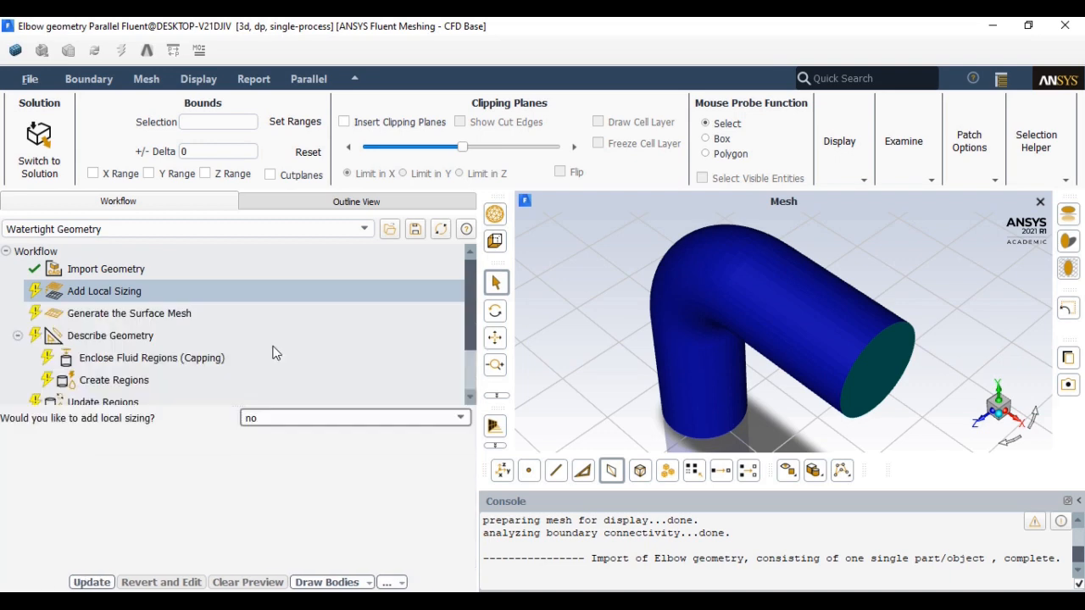
# Step: Update the local sizing task with no local sizing and set the surface mesh's minimum size to 0.05
pyautogui.click(91, 584)
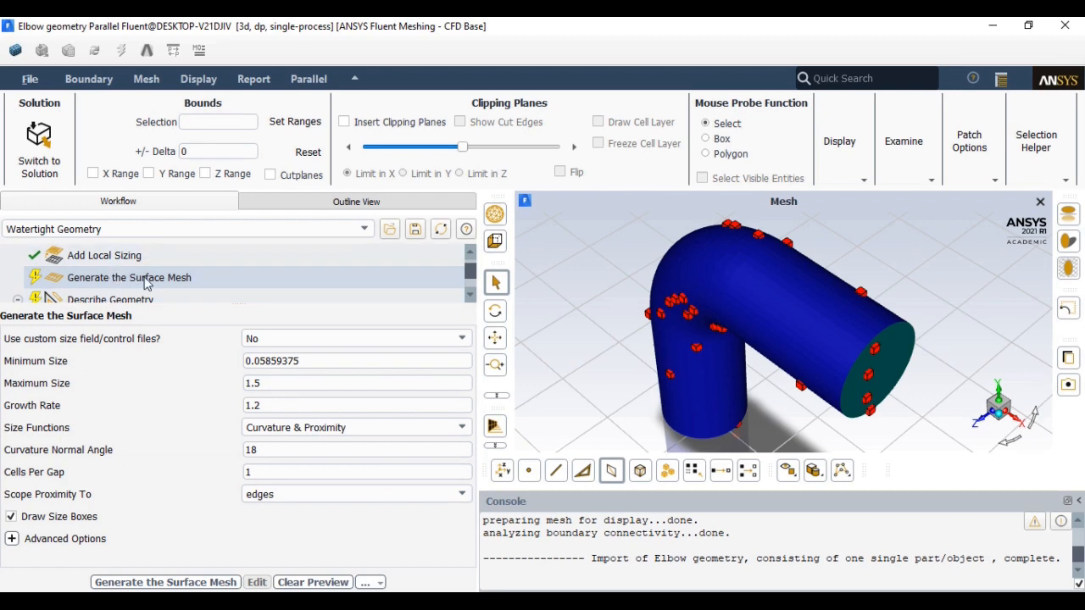
pyautogui.moveTo(302, 361); pyautogui.dragTo(257, 361)
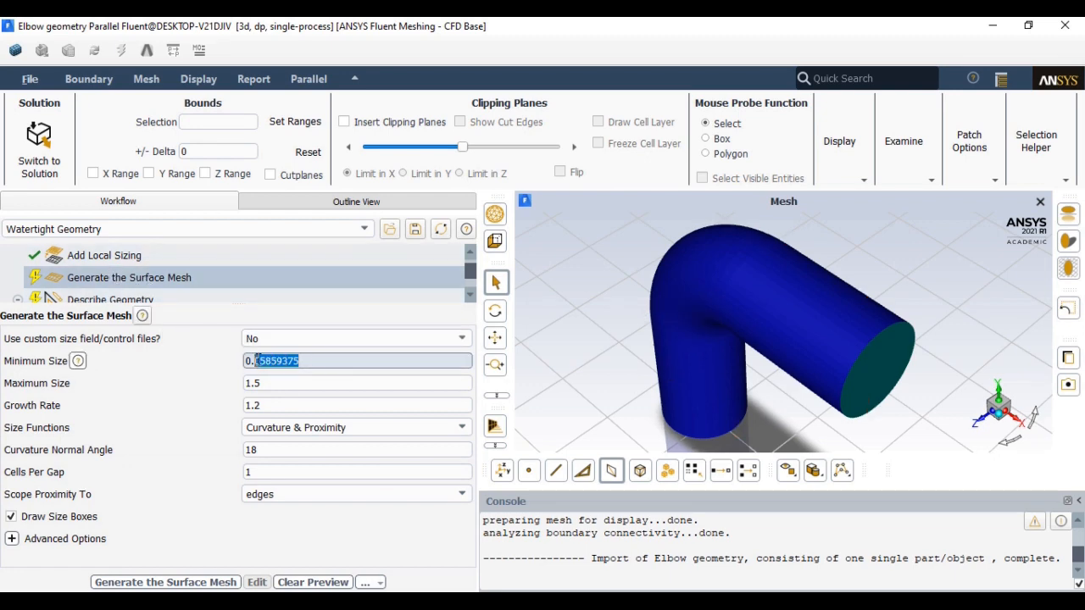
pyautogui.write('0.05')
# Step: Try maximum sizes of 4 and 2 for the surface mesh, keeping the growth rate at 1.2
pyautogui.moveTo(268, 382); pyautogui.dragTo(255, 384)
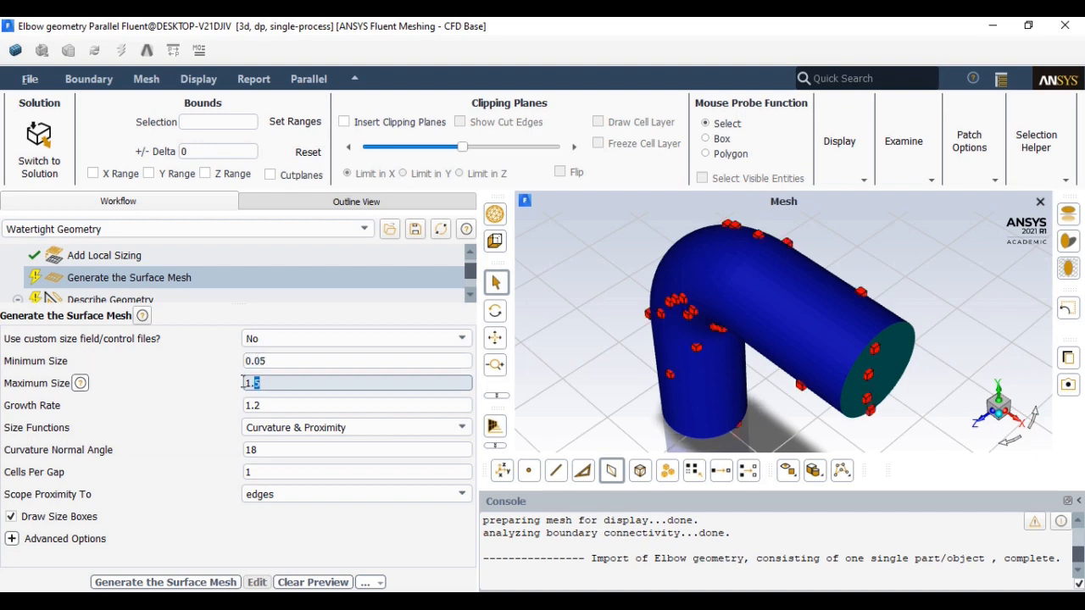
pyautogui.press('BackSpace')
pyautogui.write('4')
pyautogui.click(261, 406)
pyautogui.doubleClick(248, 383)
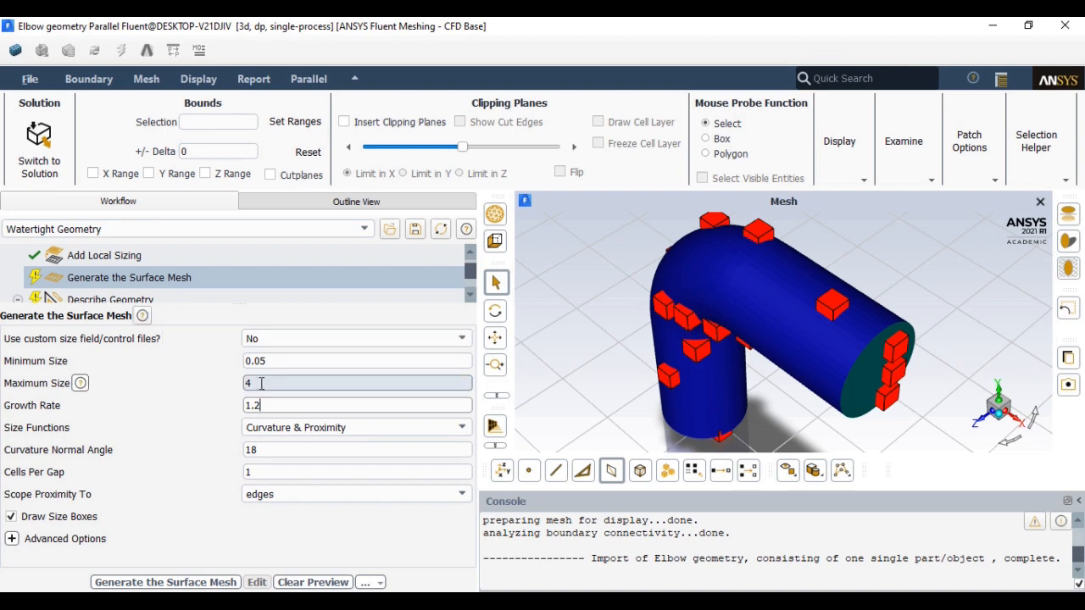
pyautogui.write('2')
pyautogui.click(253, 405)
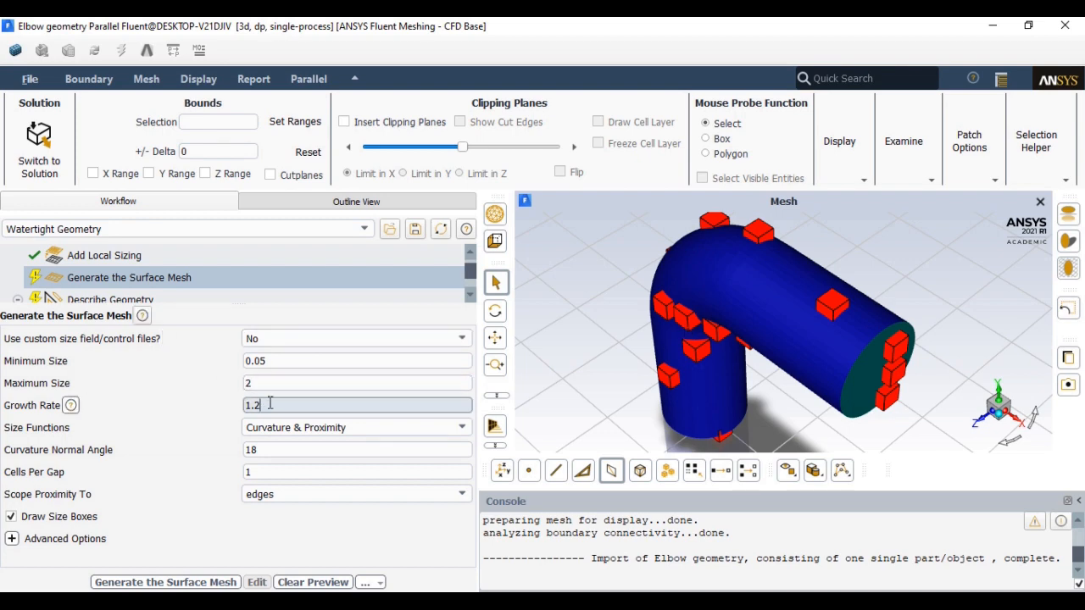
# Step: Set the surface mesh's curvature normal angle to 12
pyautogui.click(259, 450)
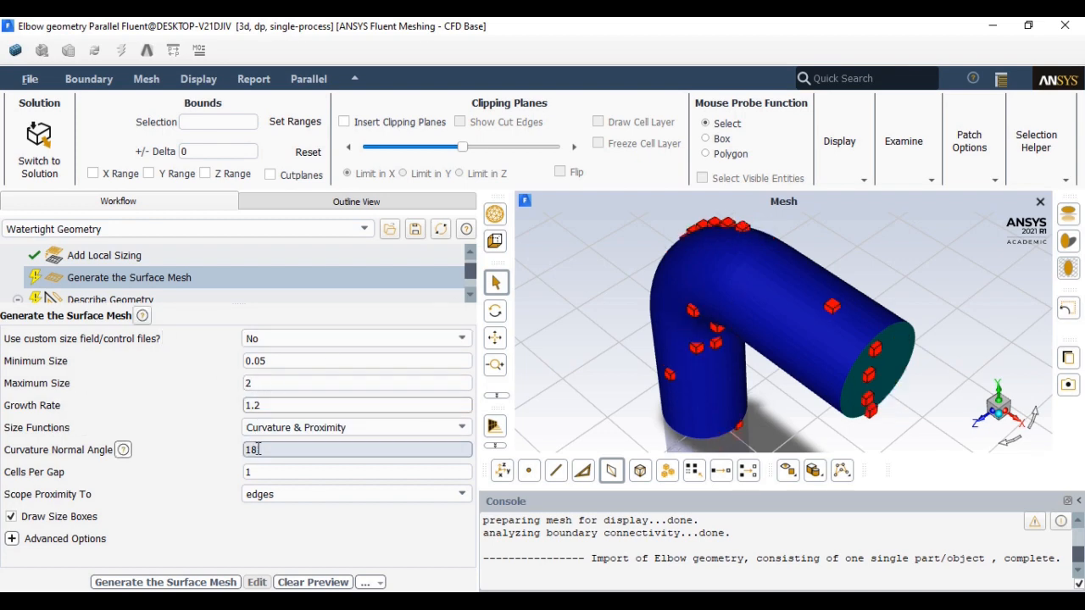
pyautogui.moveTo(259, 451); pyautogui.dragTo(239, 449)
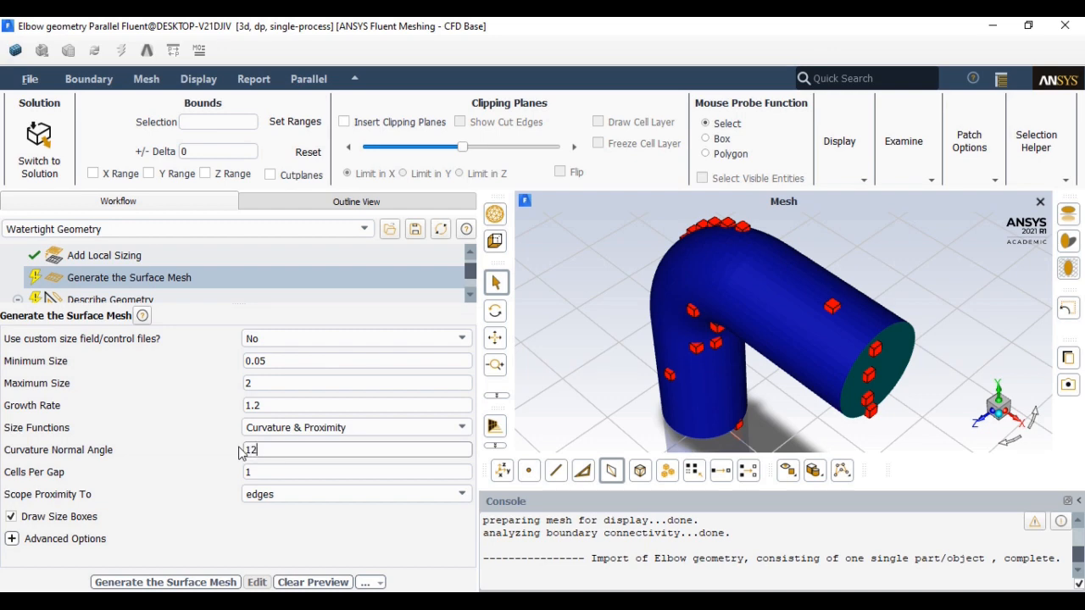
pyautogui.write('12')
# Step: Set the surface mesh's maximum size to 1 and generate the surface mesh
pyautogui.doubleClick(253, 385)
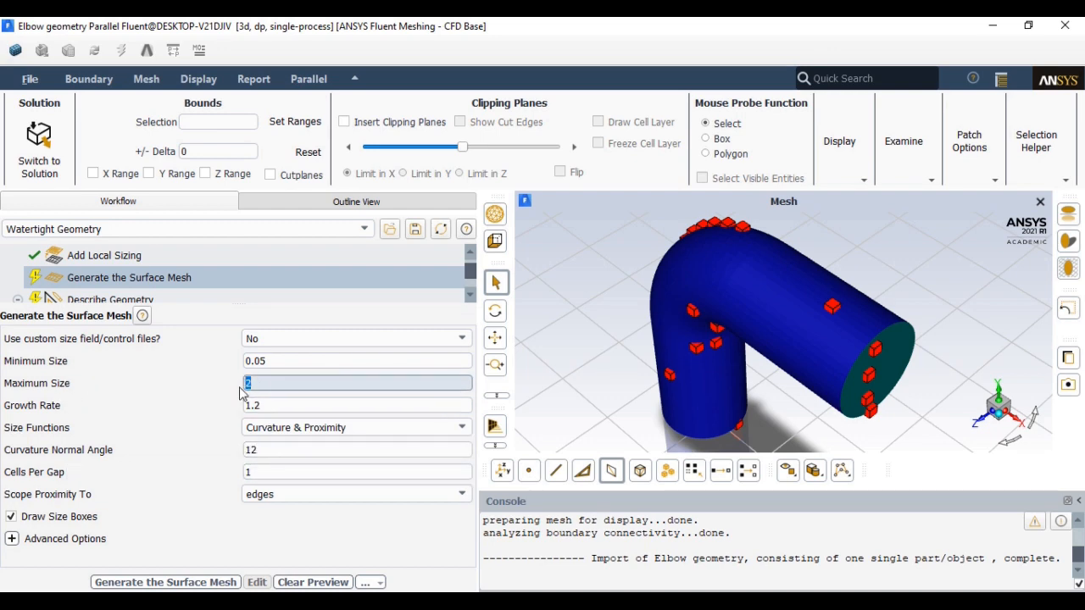
pyautogui.press('BackSpace')
pyautogui.write('1')
pyautogui.click(291, 405)
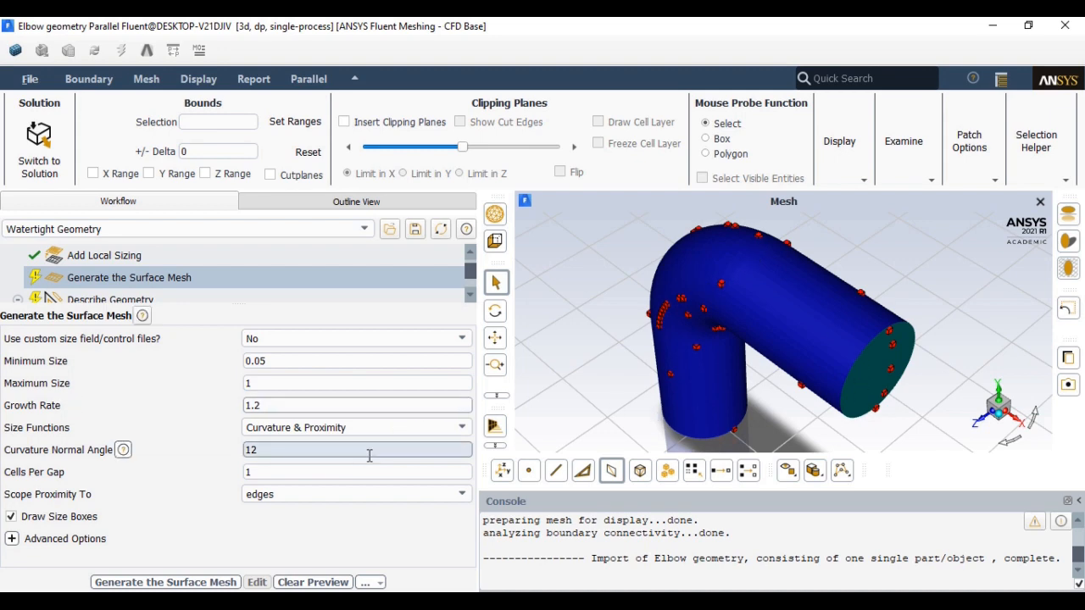
pyautogui.click(192, 583)
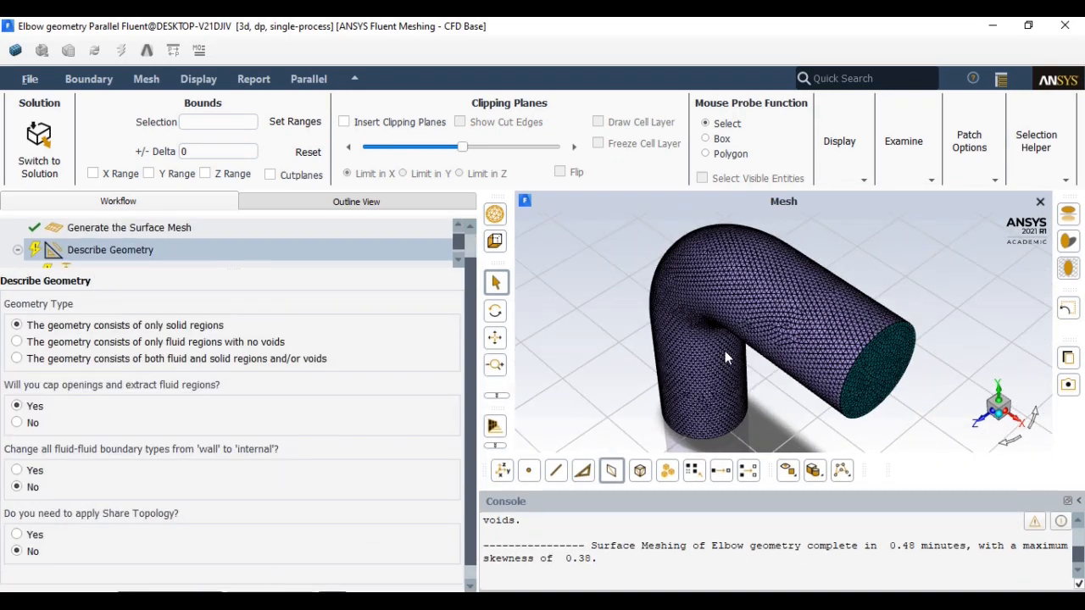
# Step: Describe the geometry as consisting of only fluid regions with no voids, without share topology
pyautogui.scroll(5, 725, 357)
pyautogui.scroll(-4, 724, 357)
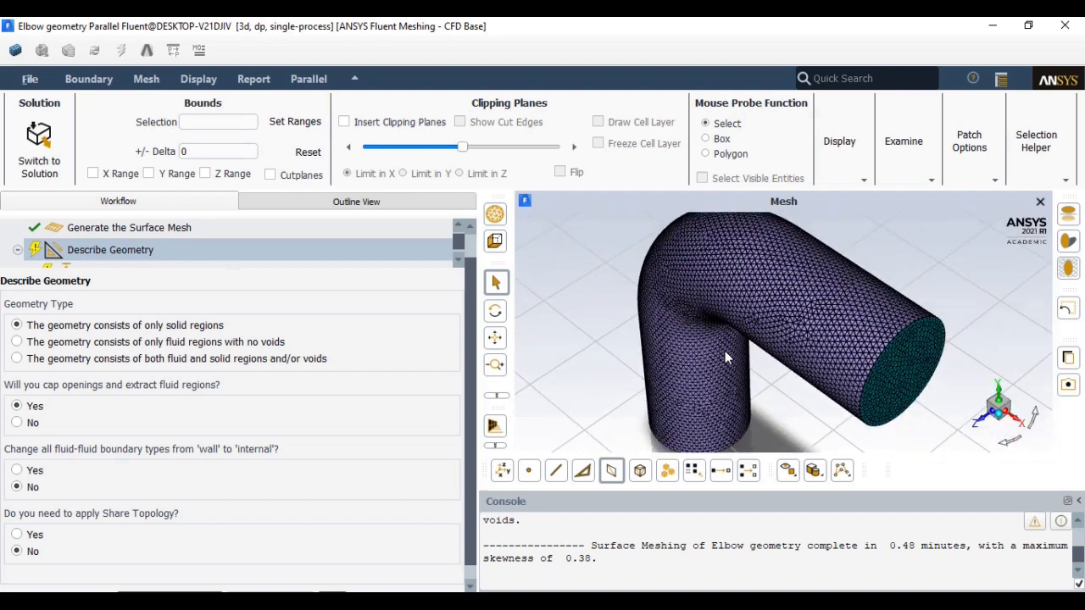
pyautogui.scroll(-2, 725, 357)
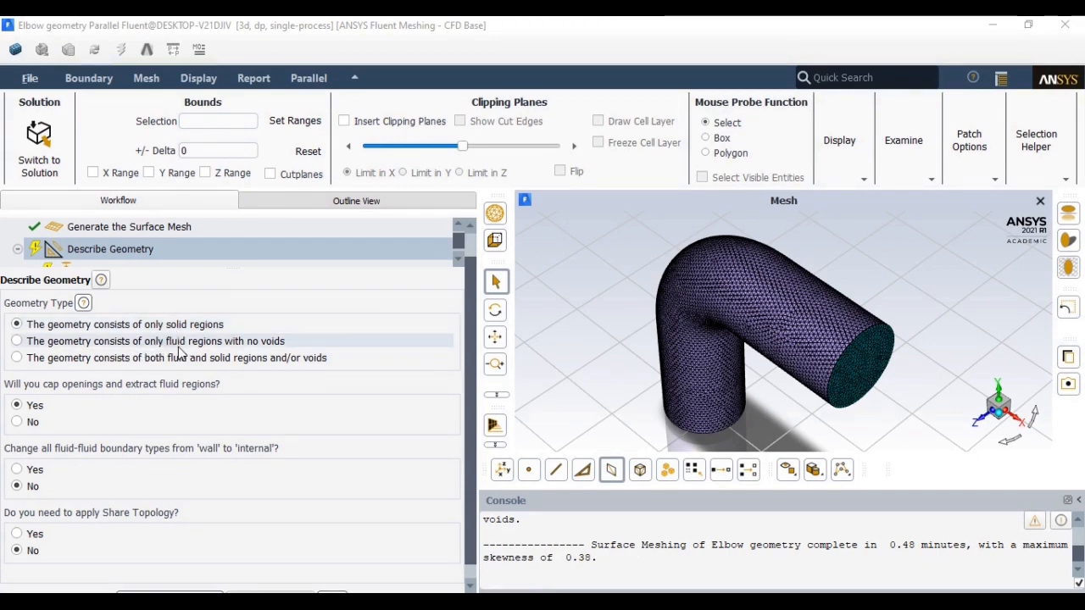
pyautogui.click(19, 341)
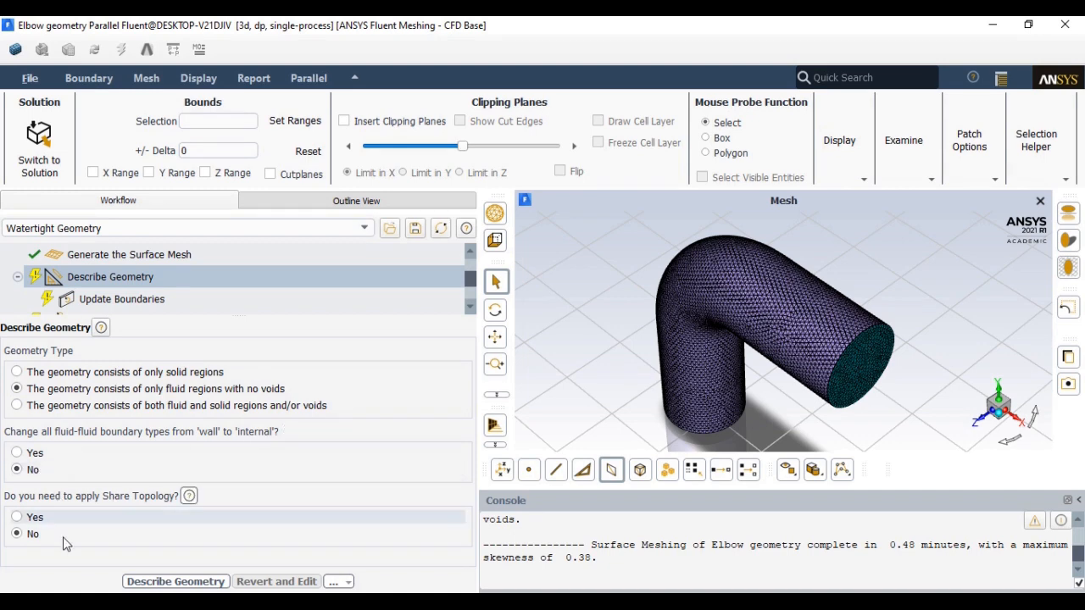
pyautogui.click(138, 583)
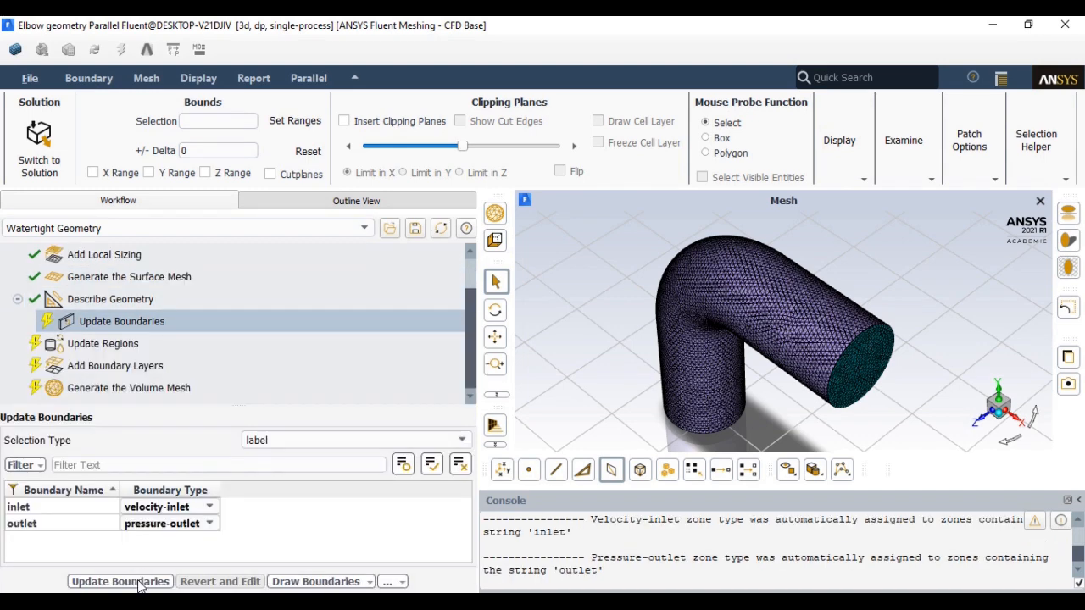
# Step: Update the boundaries with the inlet as velocity-inlet and the outlet as pressure-outlet
pyautogui.click(124, 329)
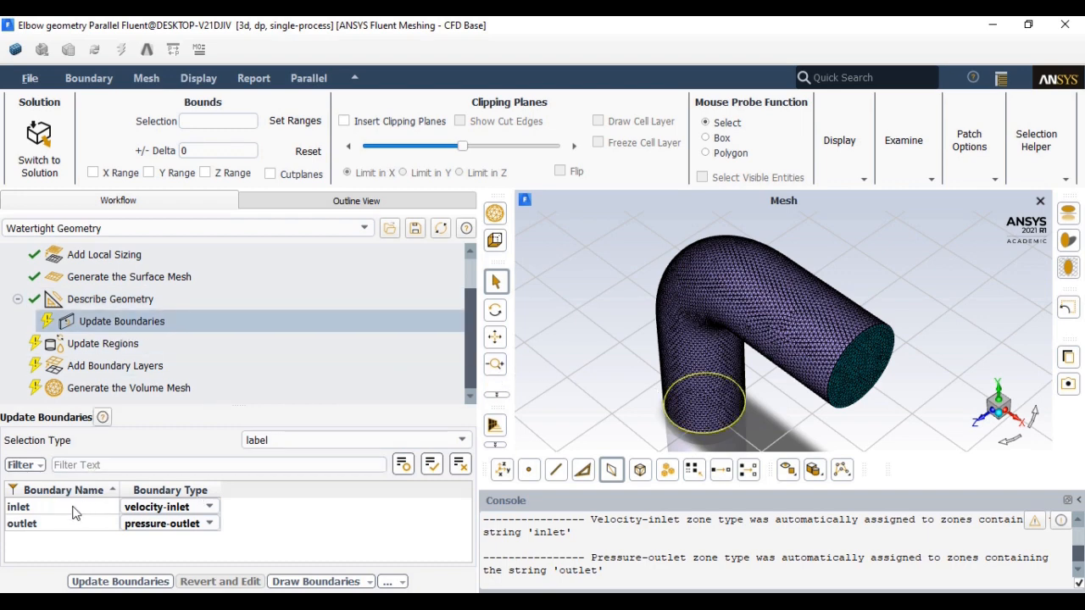
pyautogui.click(127, 508)
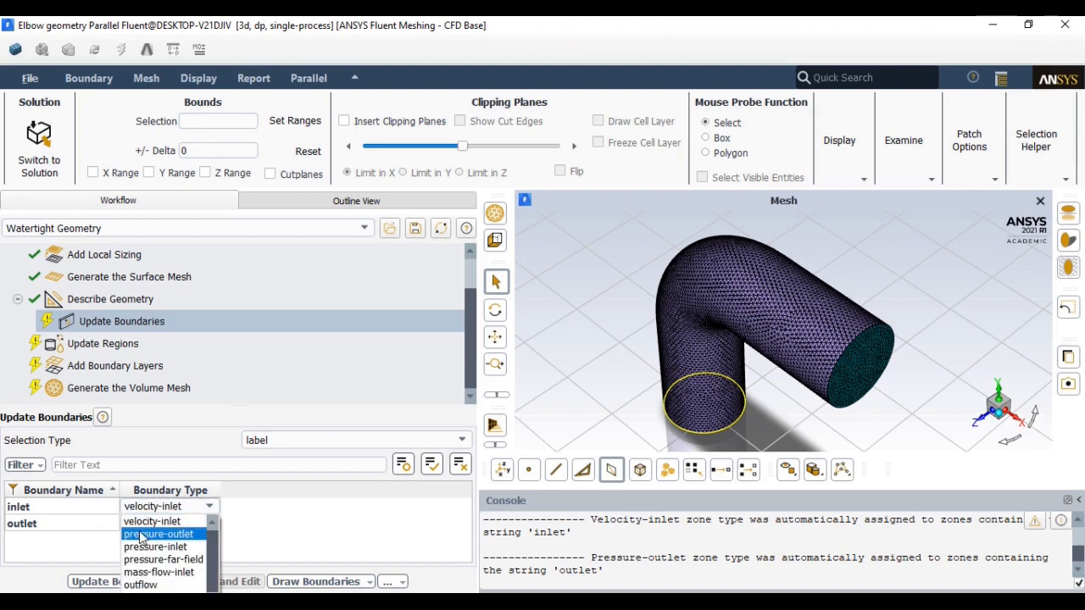
pyautogui.click(141, 522)
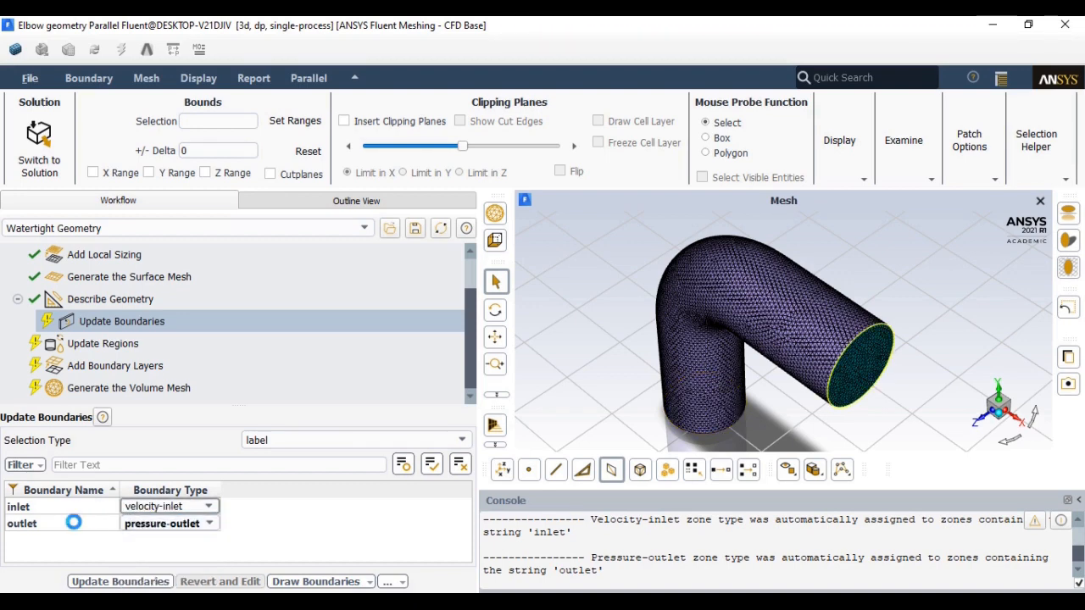
pyautogui.click(136, 524)
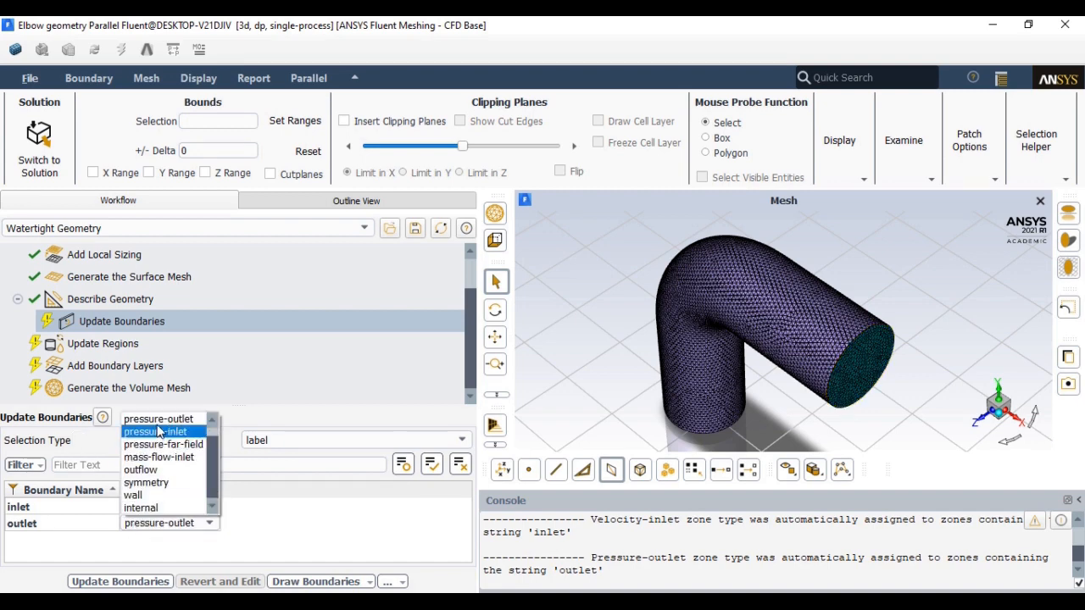
pyautogui.click(163, 421)
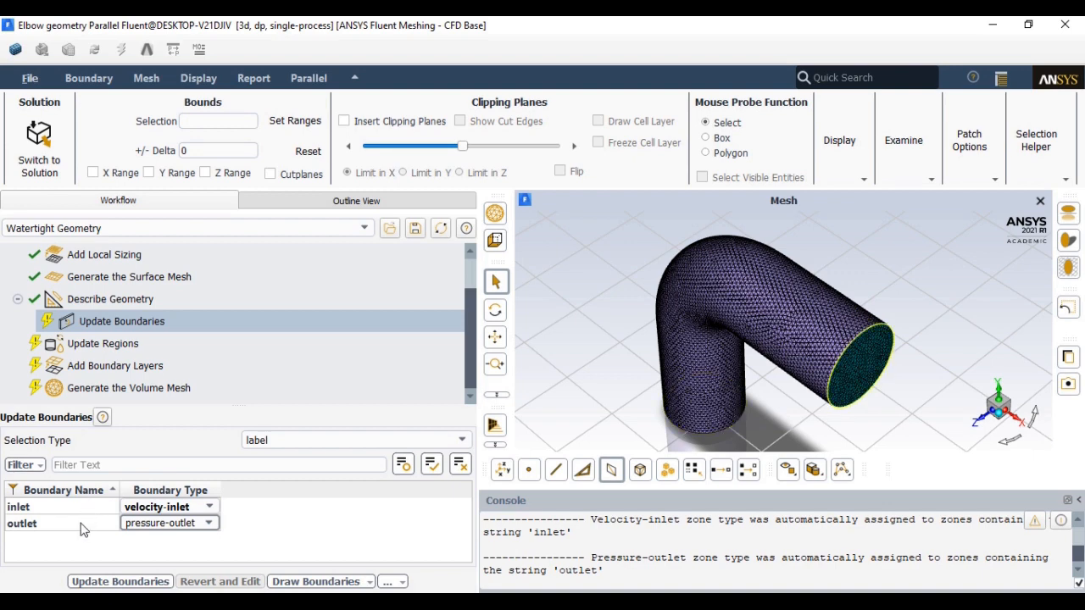
pyautogui.click(95, 581)
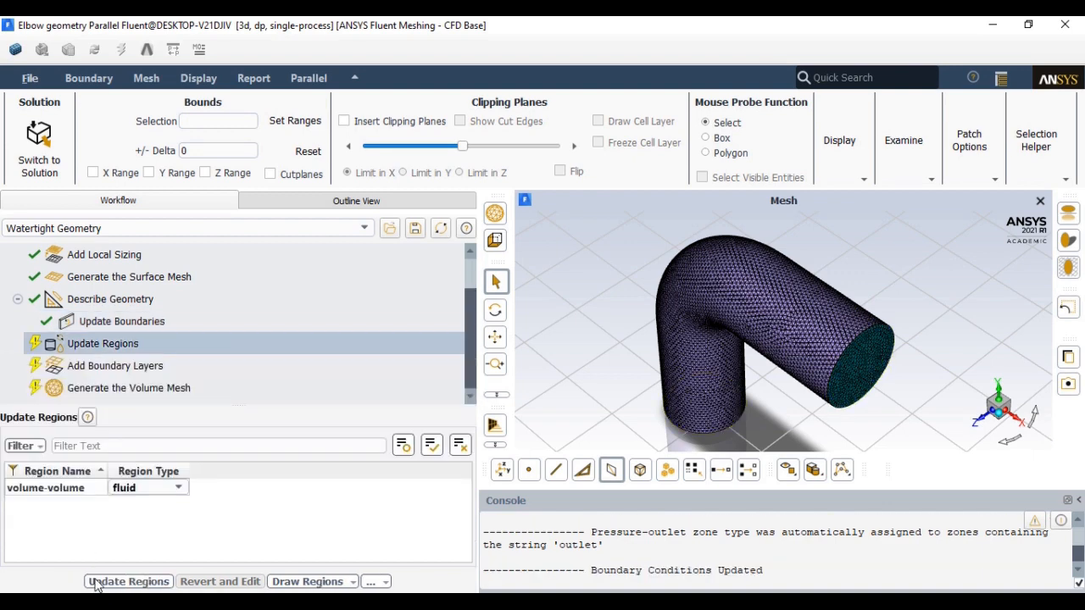
# Step: Update the regions with volume-volume as a fluid region
pyautogui.click(148, 488)
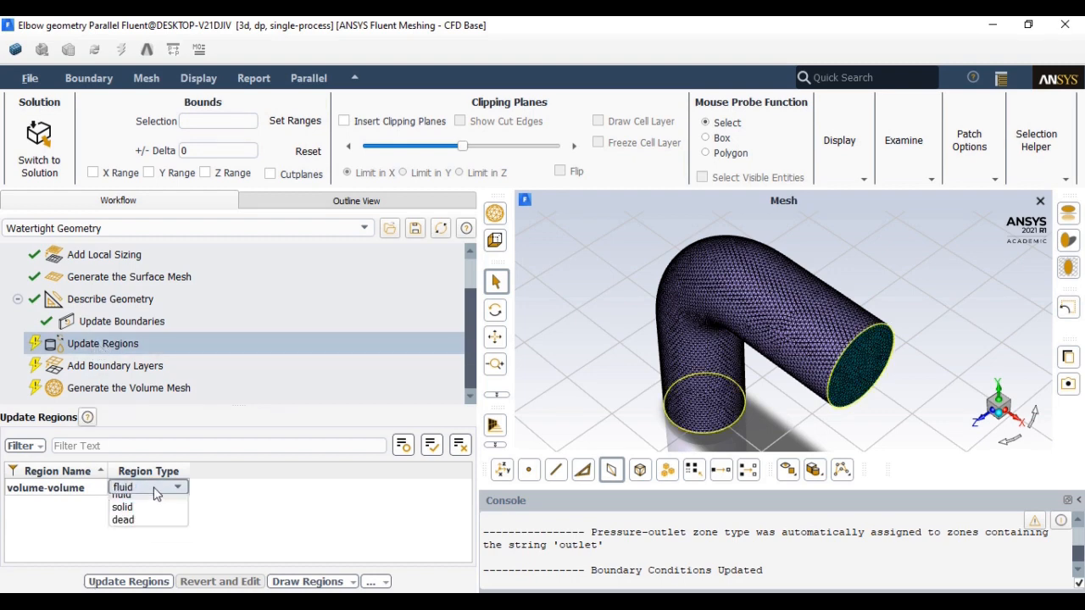
pyautogui.click(149, 503)
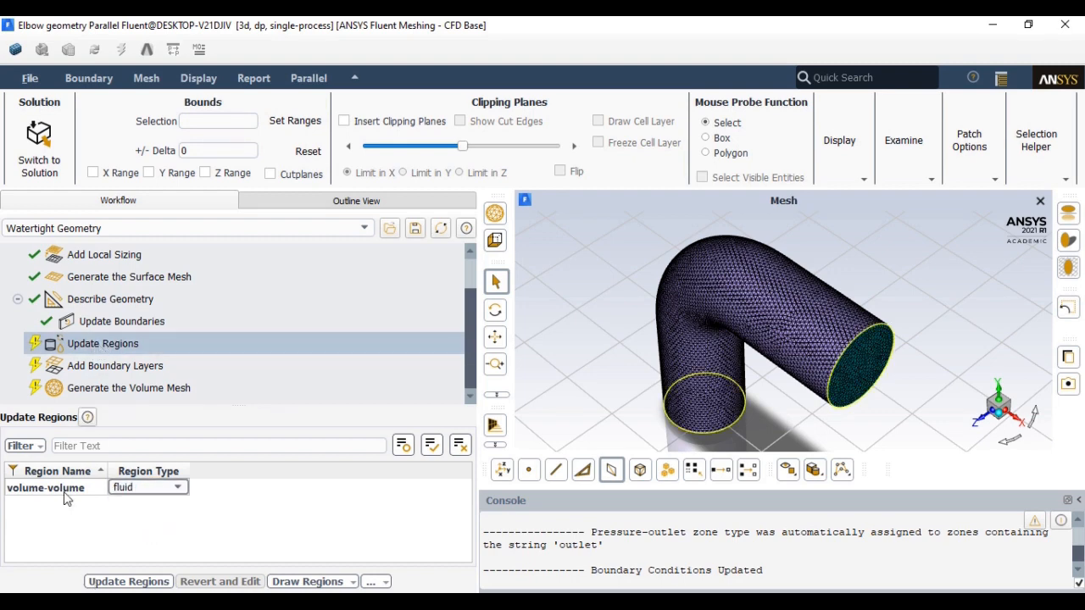
pyautogui.click(128, 581)
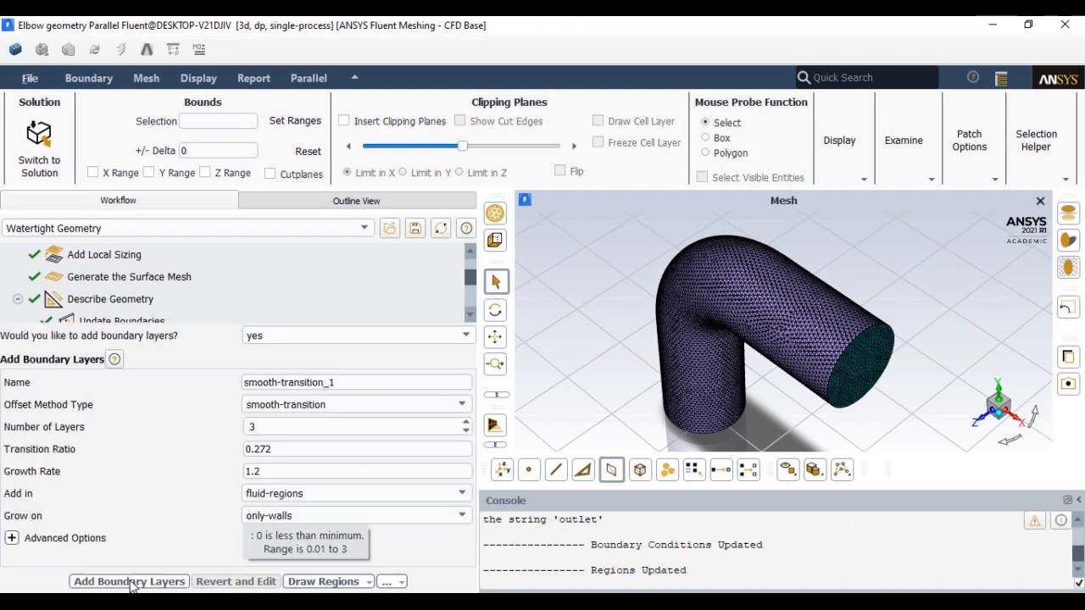
# Step: Add 5 smooth-transition boundary layers in the fluid regions, growing only on walls
pyautogui.click(268, 338)
pyautogui.click(270, 343)
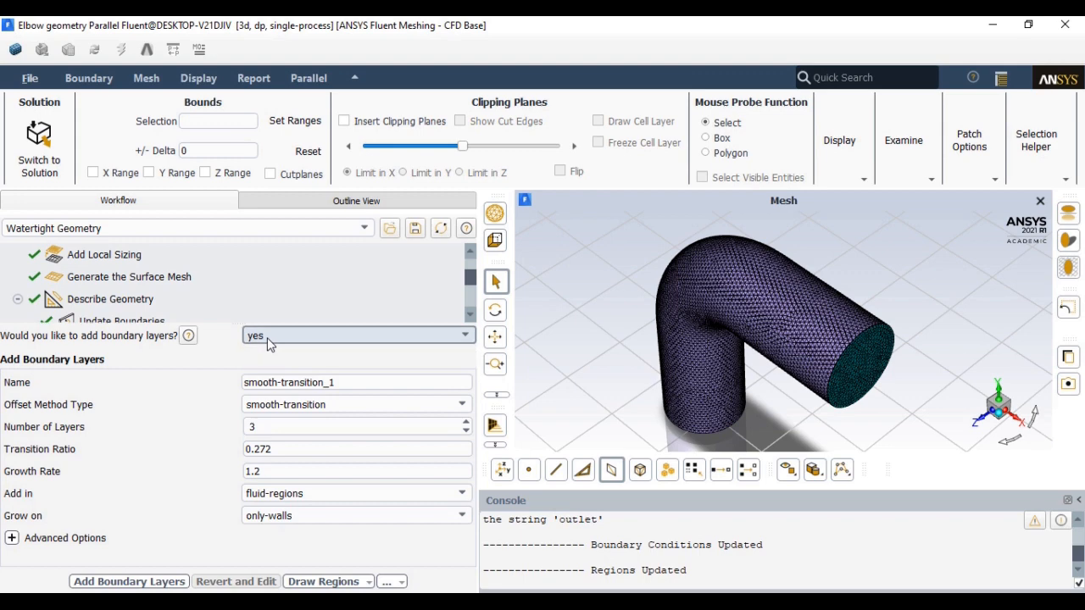
pyautogui.click(303, 405)
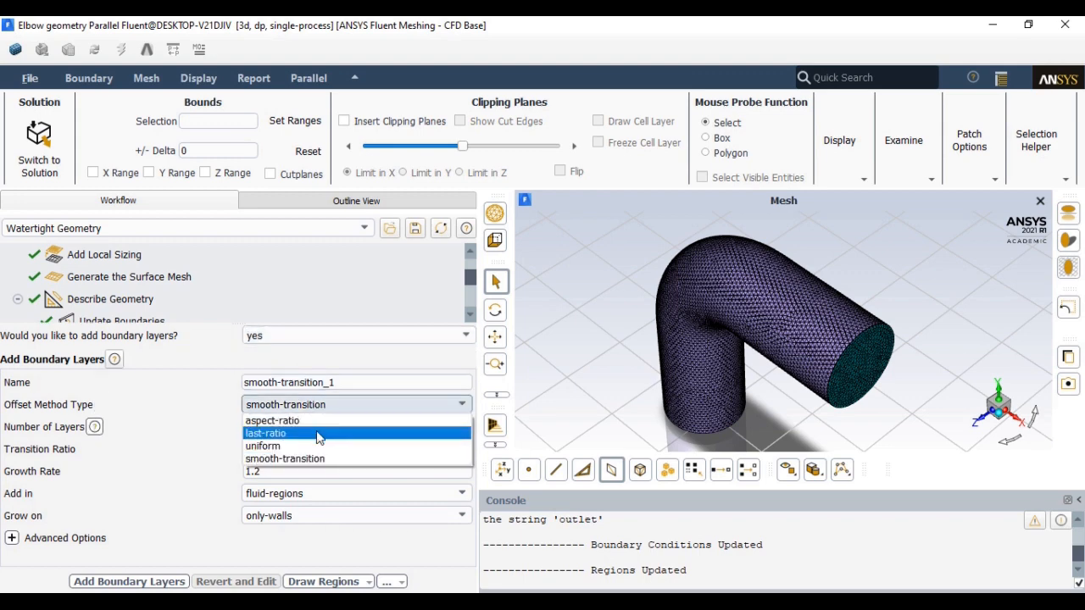
pyautogui.click(330, 460)
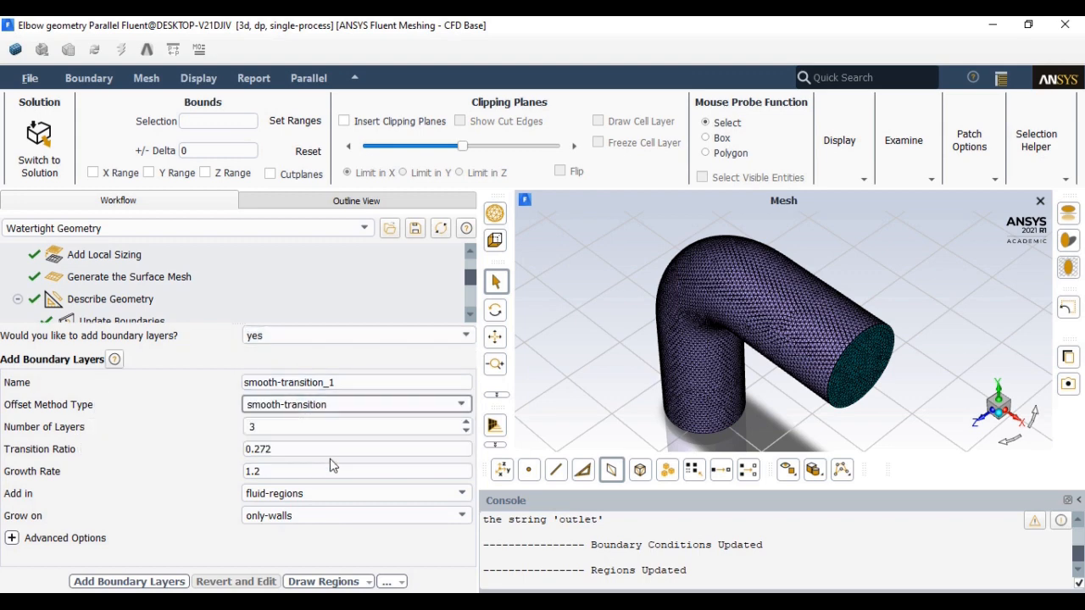
pyautogui.moveTo(260, 429); pyautogui.dragTo(242, 433)
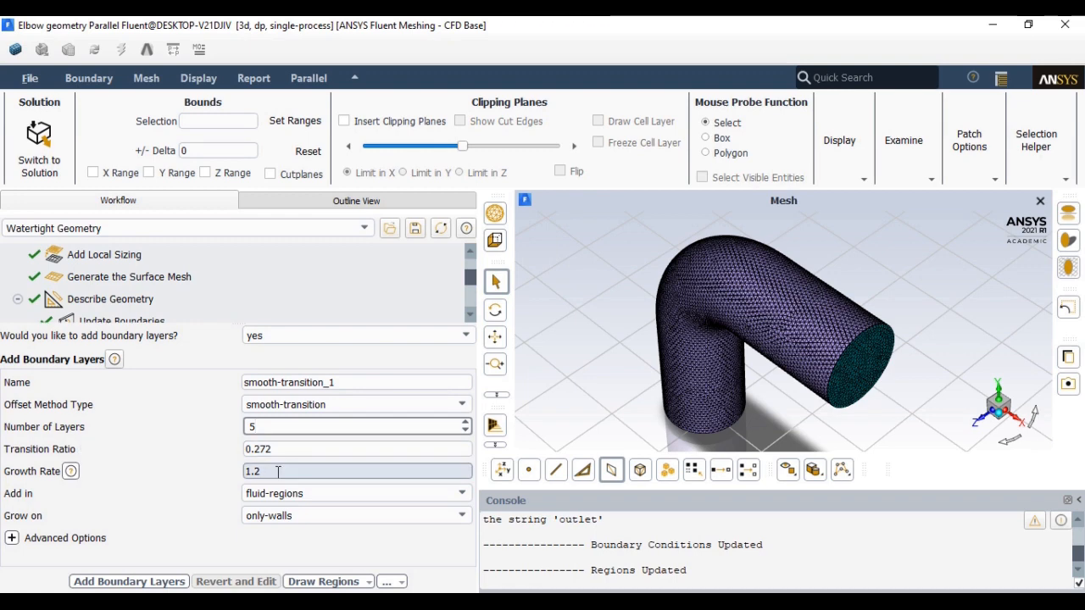
pyautogui.click(283, 521)
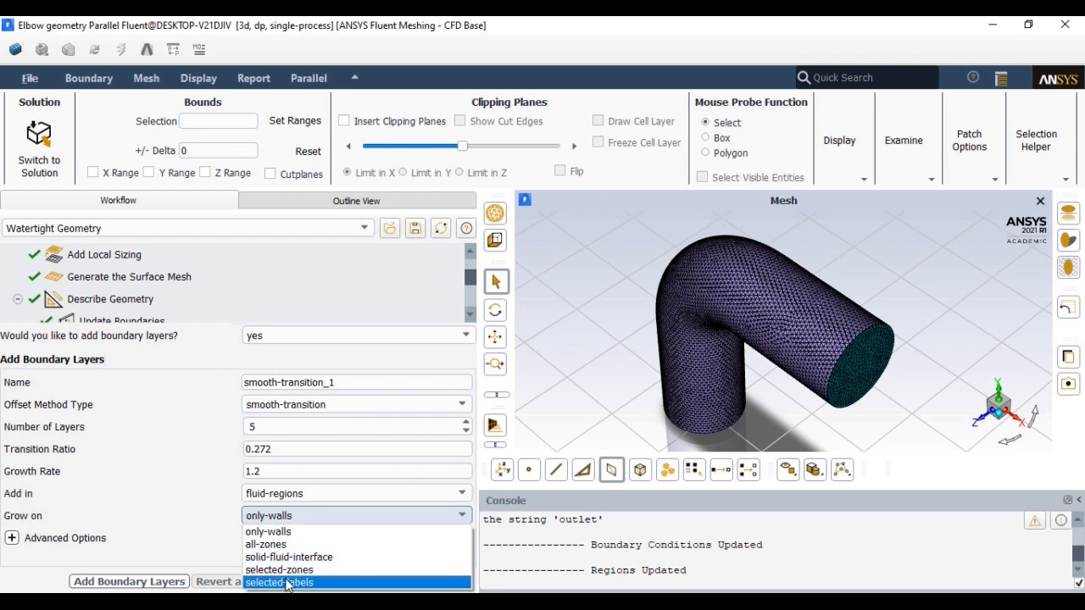
pyautogui.click(284, 532)
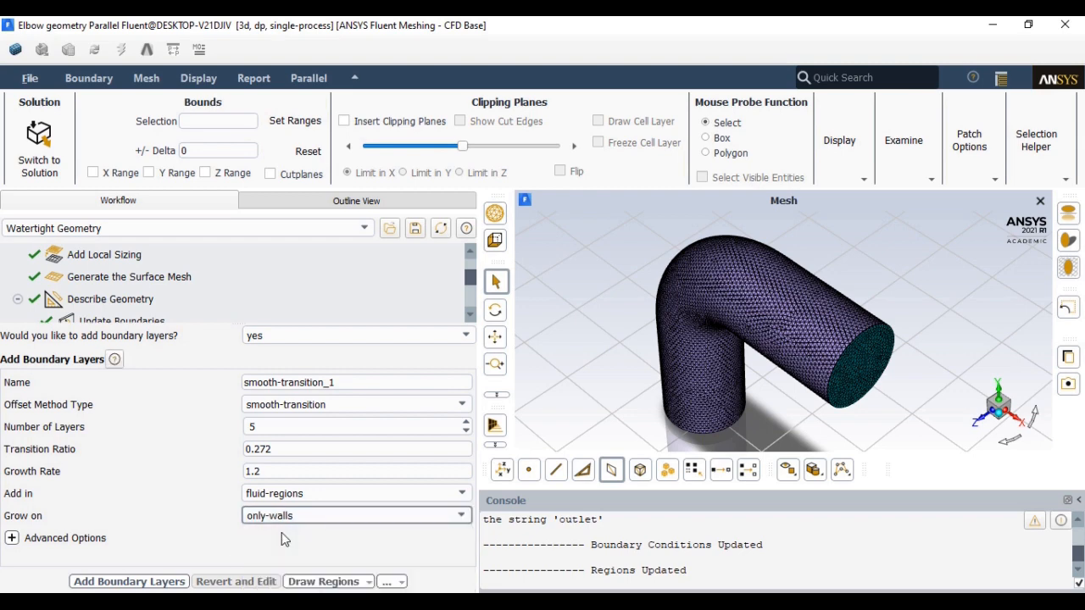
pyautogui.click(140, 582)
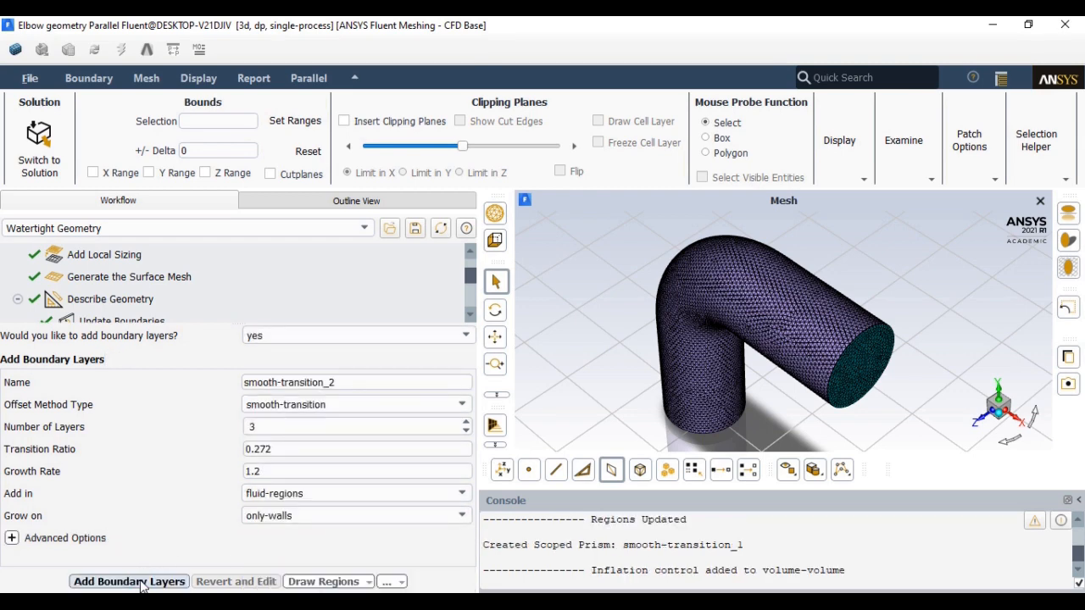
# Step: Generate the volume mesh filled with polyhedra, using a max cell length of 2
pyautogui.click(473, 314)
pyautogui.click(473, 314)
pyautogui.click(473, 314)
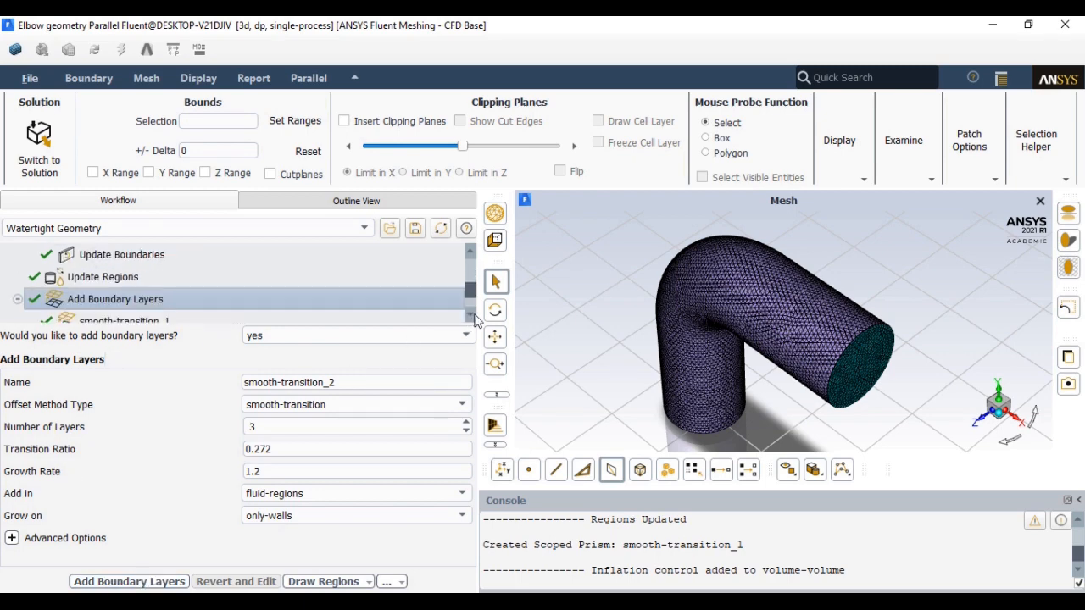
pyautogui.click(473, 314)
pyautogui.click(474, 314)
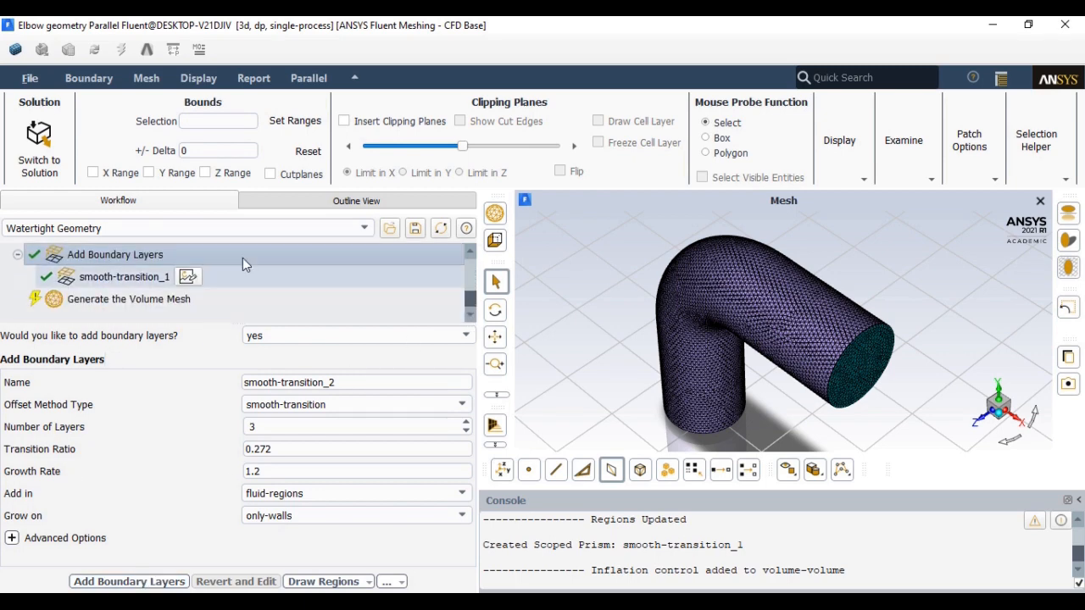
pyautogui.click(136, 300)
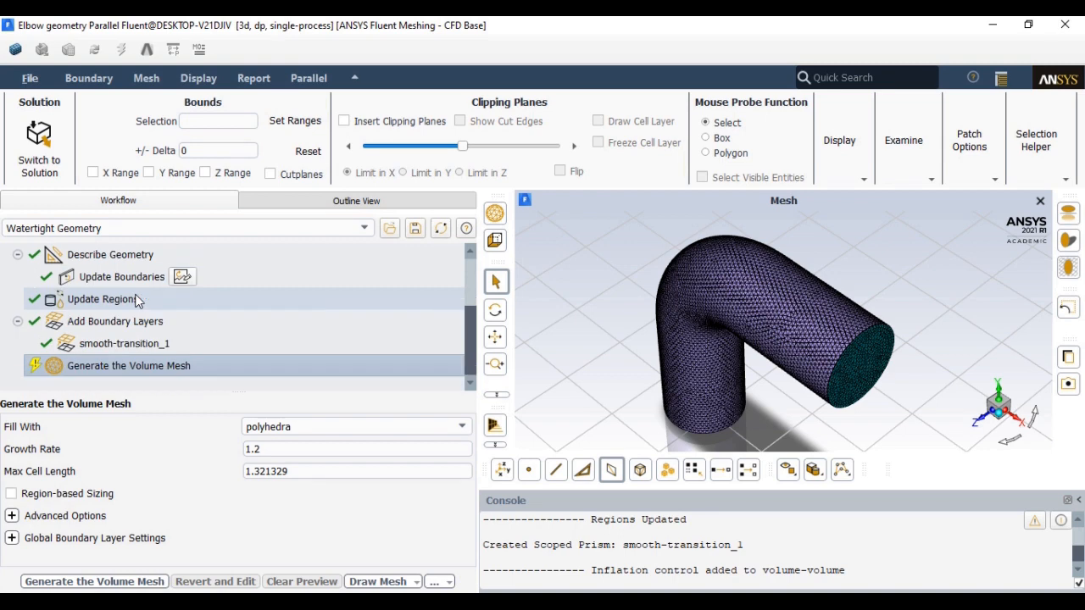
pyautogui.click(295, 429)
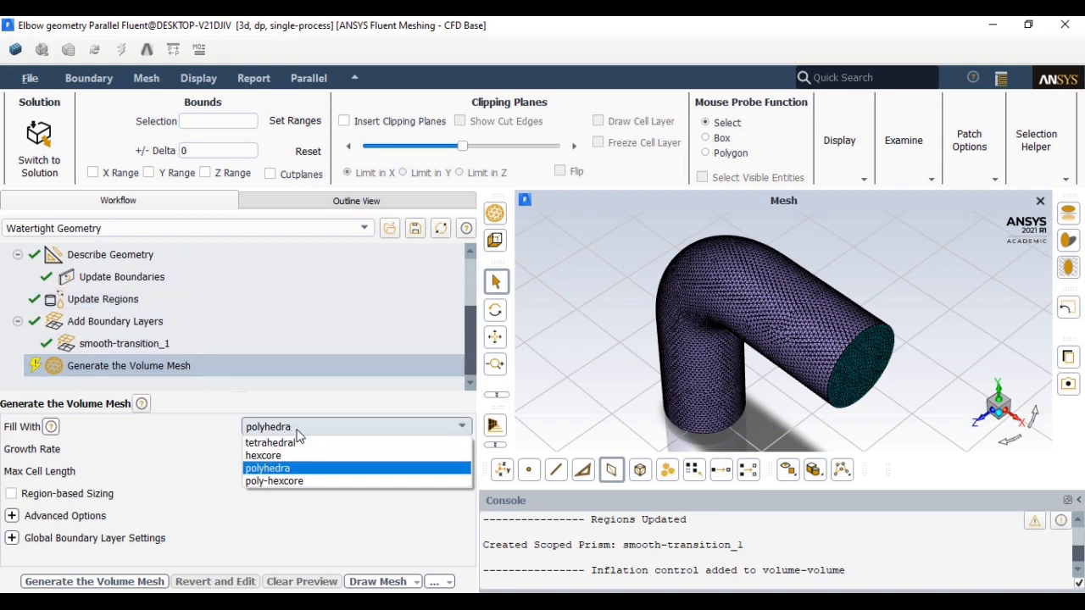
pyautogui.click(308, 475)
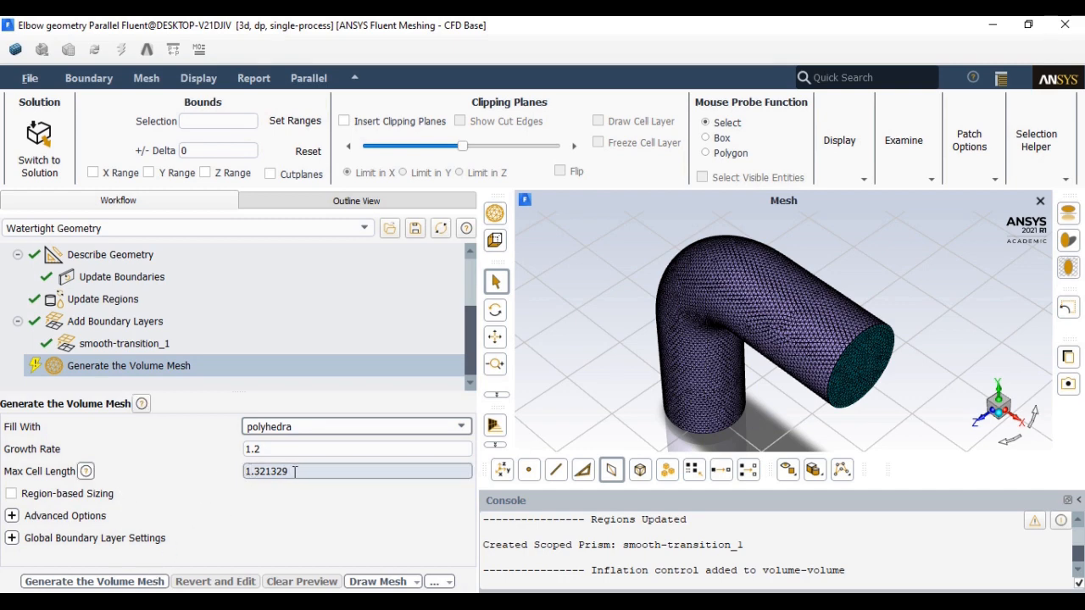
pyautogui.moveTo(295, 472); pyautogui.dragTo(235, 475)
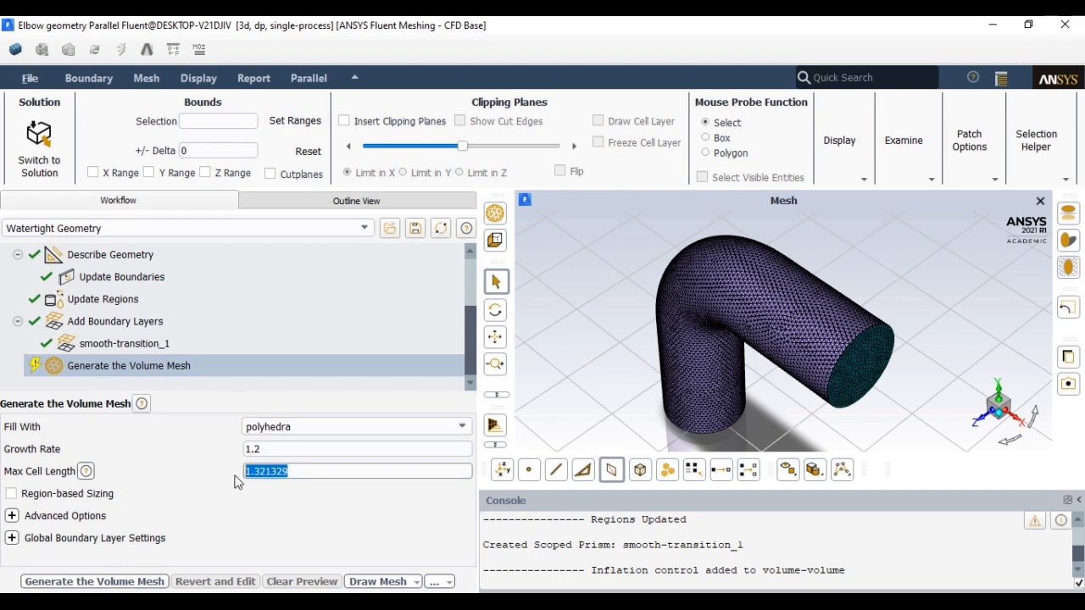
pyautogui.write('2')
pyautogui.click(108, 583)
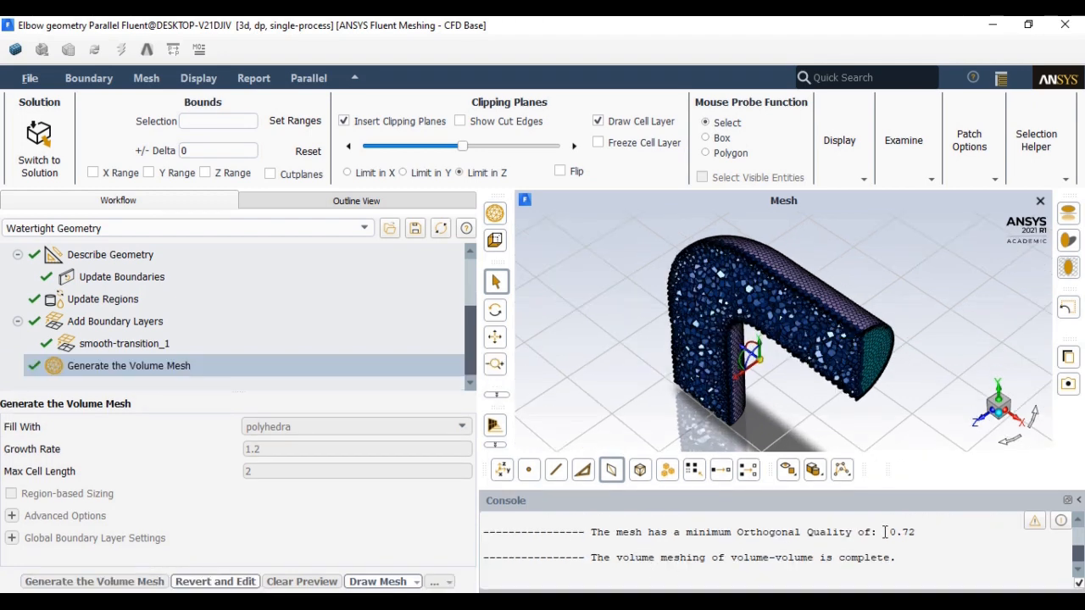
# Step: Examine the volume mesh's cell count and minimum orthogonal quality in the console summary
pyautogui.moveTo(890, 532); pyautogui.dragTo(927, 533)
pyautogui.moveTo(945, 490); pyautogui.dragTo(936, 381)
pyautogui.moveTo(986, 453); pyautogui.dragTo(1030, 455)
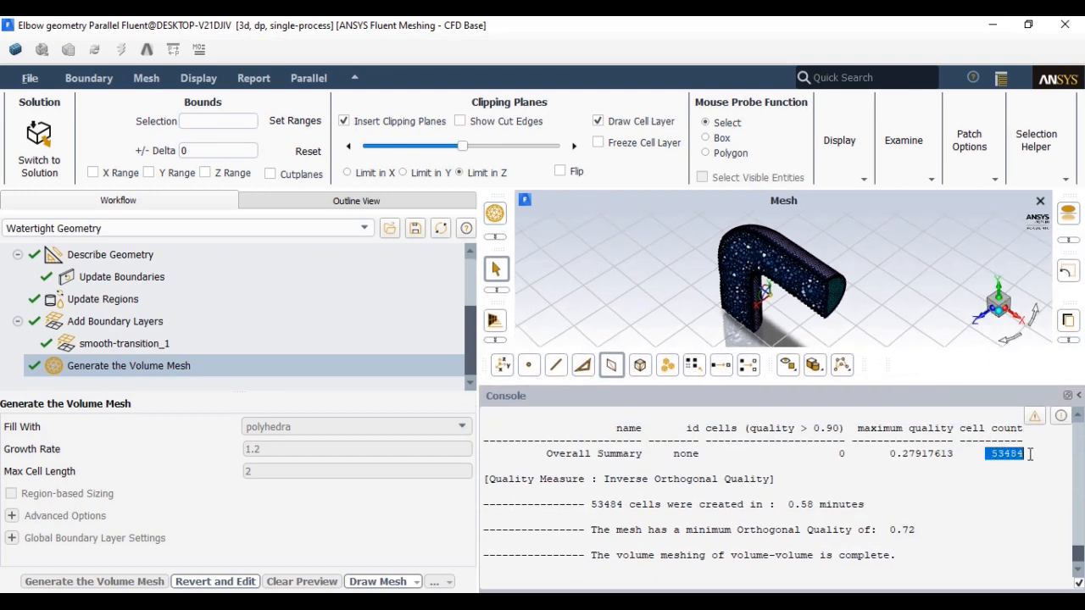
pyautogui.moveTo(785, 505); pyautogui.dragTo(929, 533)
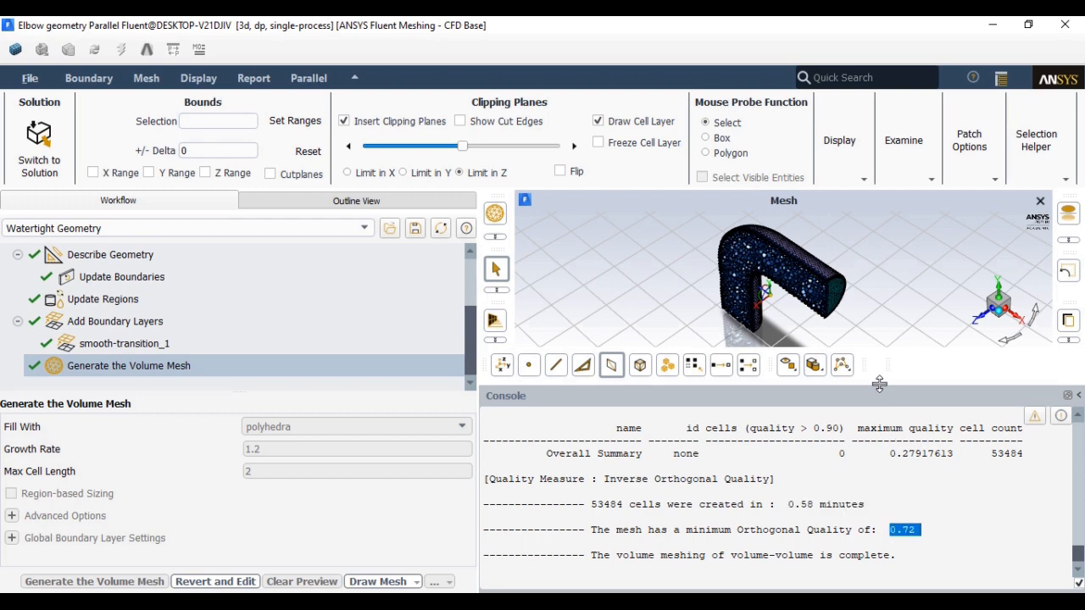
pyautogui.moveTo(885, 390); pyautogui.dragTo(891, 561)
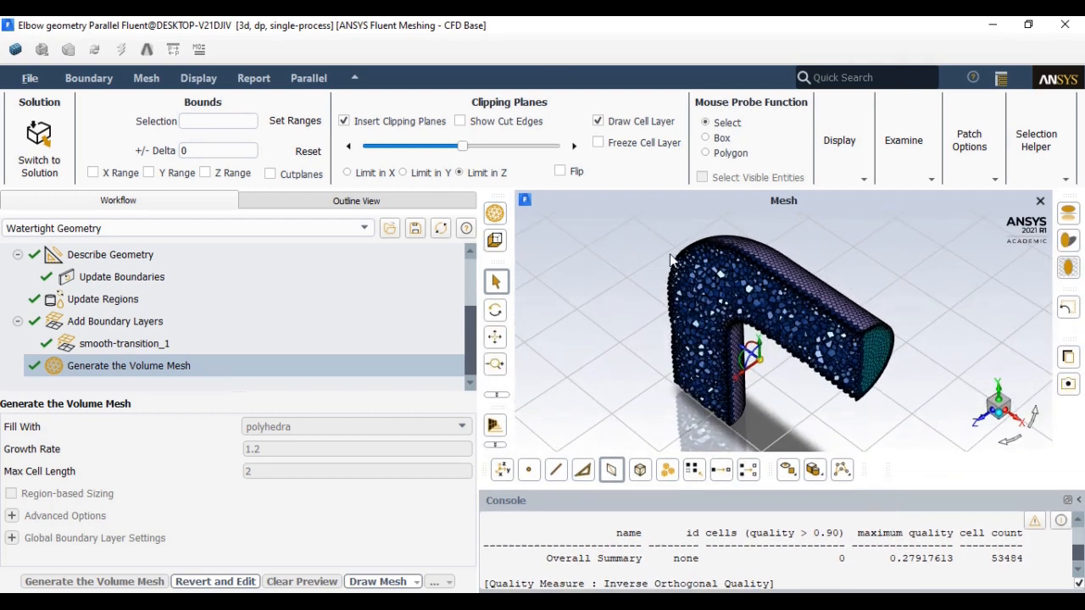
# Step: Enlarge the mesh display by collapsing the console and narrowing the workflow area
pyautogui.scroll(2, 725, 308)
pyautogui.scroll(-1, 724, 308)
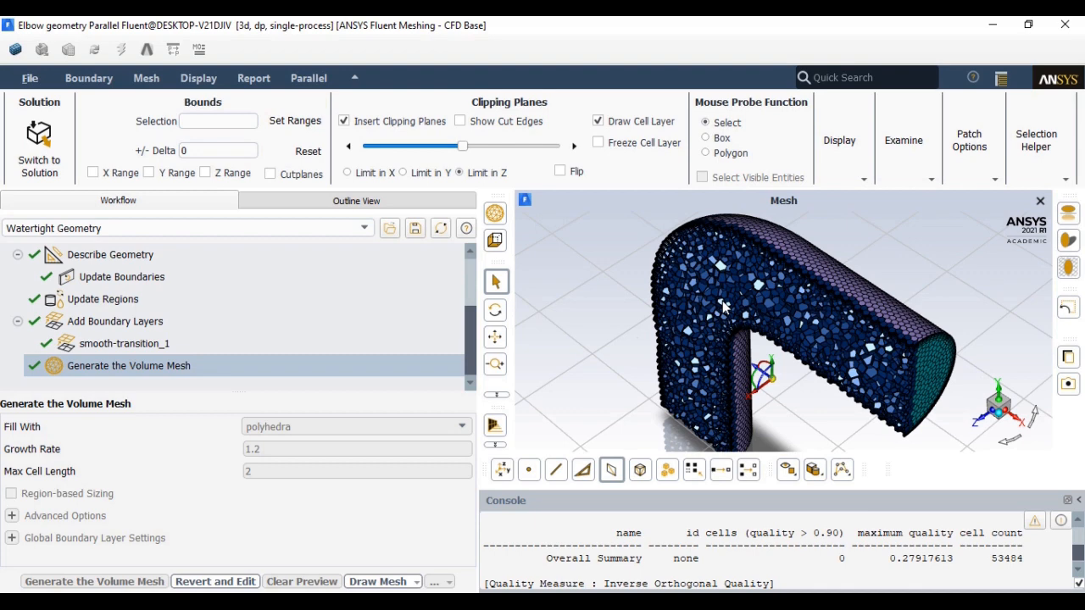
pyautogui.click(1078, 501)
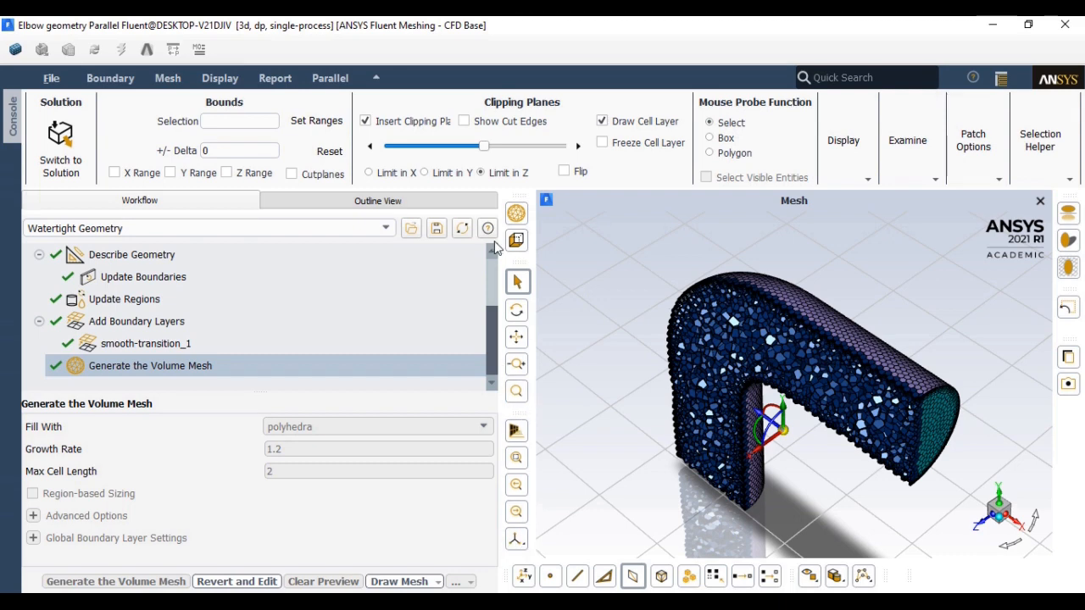
pyautogui.moveTo(499, 209); pyautogui.dragTo(375, 219)
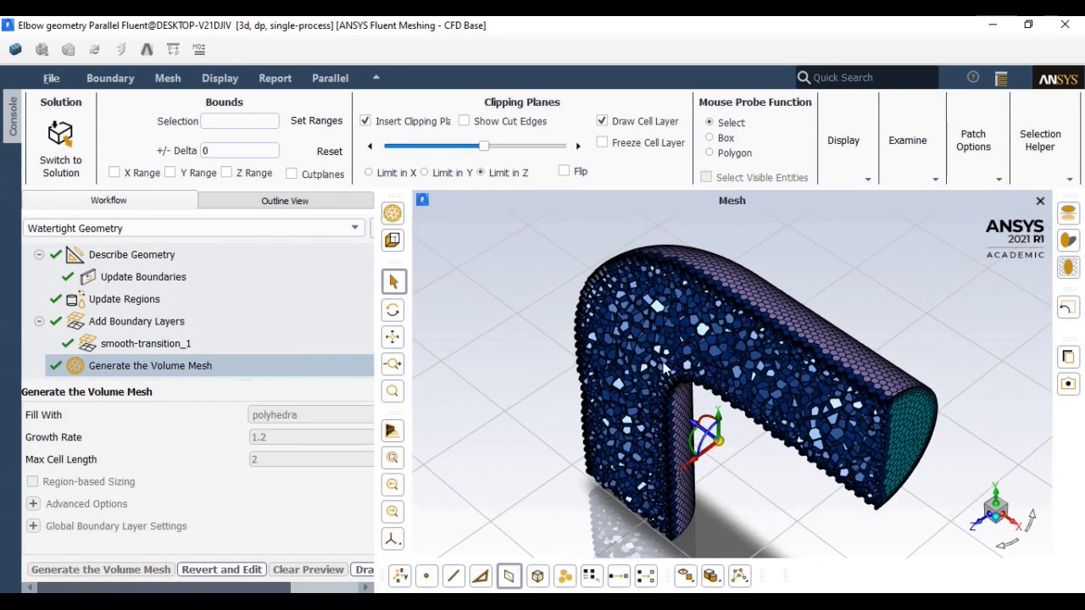
# Step: Move the Z clipping plane through the elbow to inspect the interior polyhedral cells, ending near the middle of the pipe
pyautogui.moveTo(483, 146); pyautogui.dragTo(579, 146)
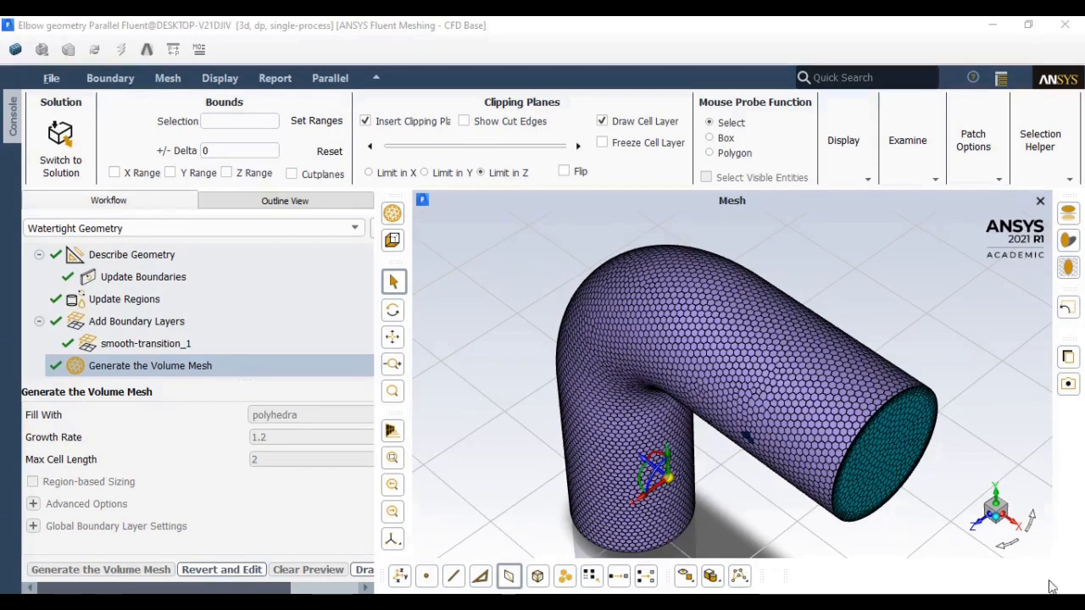
pyautogui.click(370, 146)
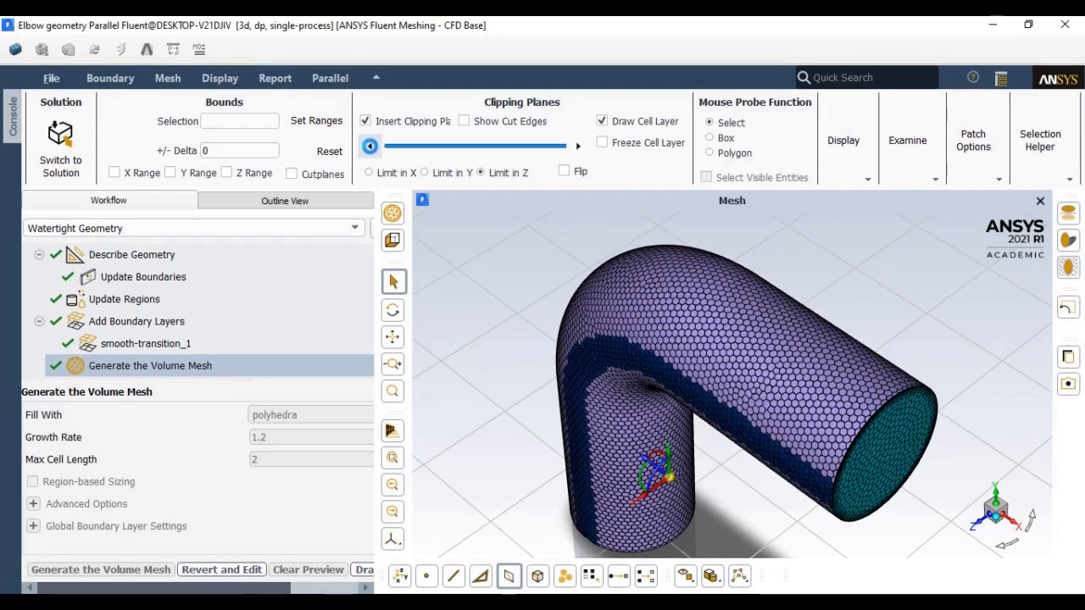
pyautogui.click(370, 148)
pyautogui.click(371, 148)
pyautogui.click(370, 149)
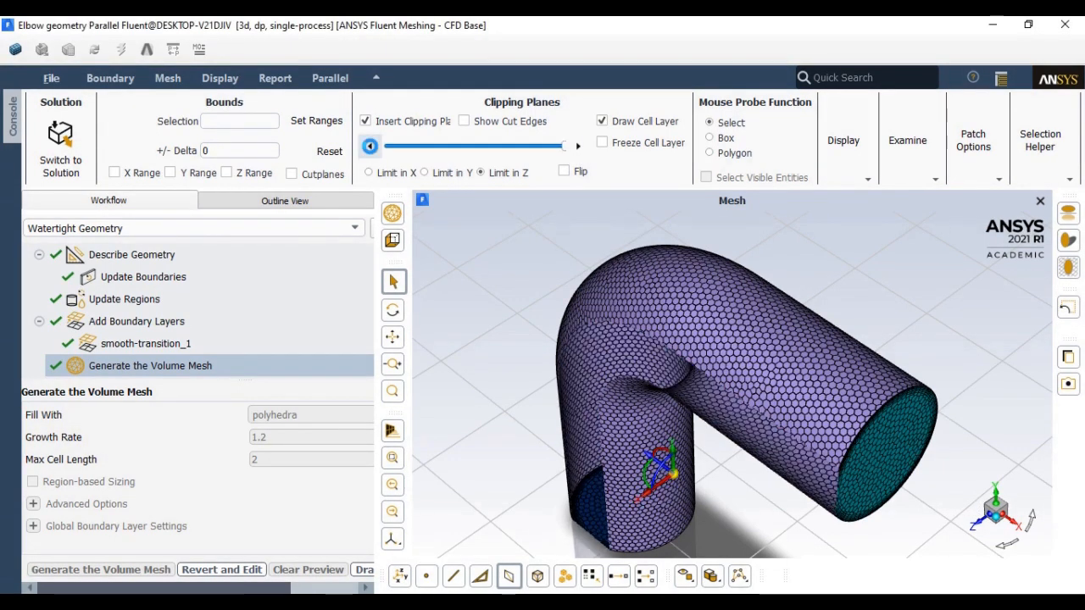
pyautogui.click(485, 153)
pyautogui.click(487, 152)
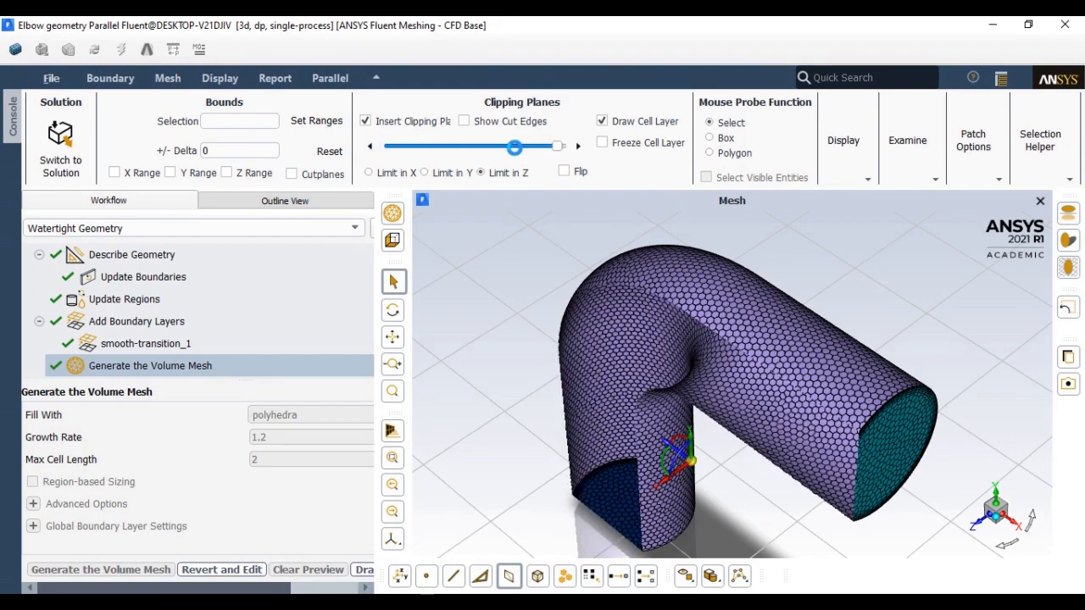
pyautogui.click(488, 153)
pyautogui.moveTo(489, 153); pyautogui.dragTo(466, 147)
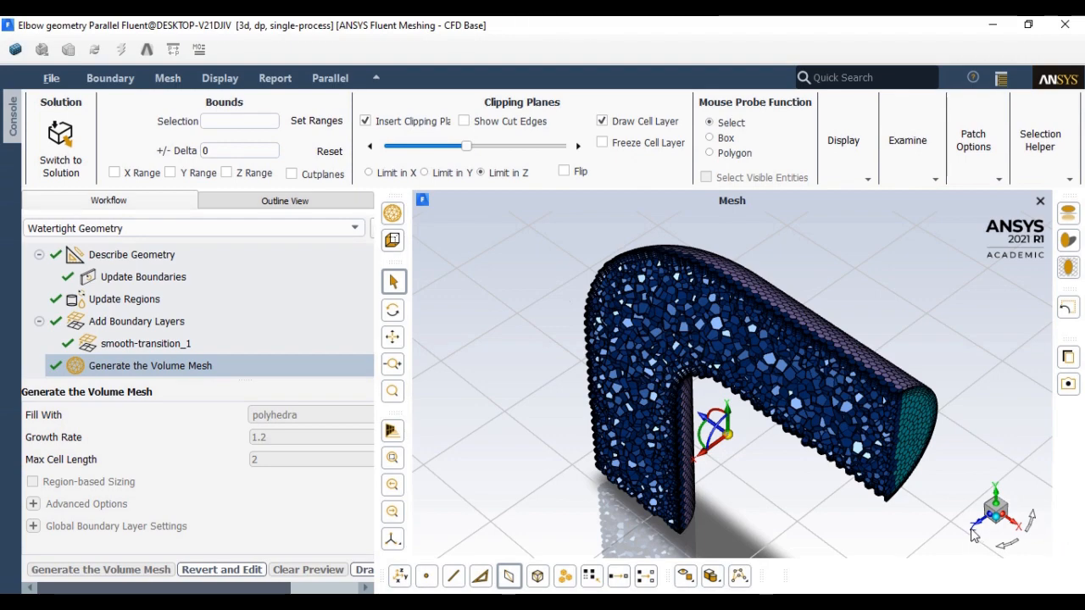
# Step: Examine the boundary layers around the elbow's inner bend in the clipped section, viewed along the Z axis
pyautogui.click(977, 524)
pyautogui.scroll(5, 725, 369)
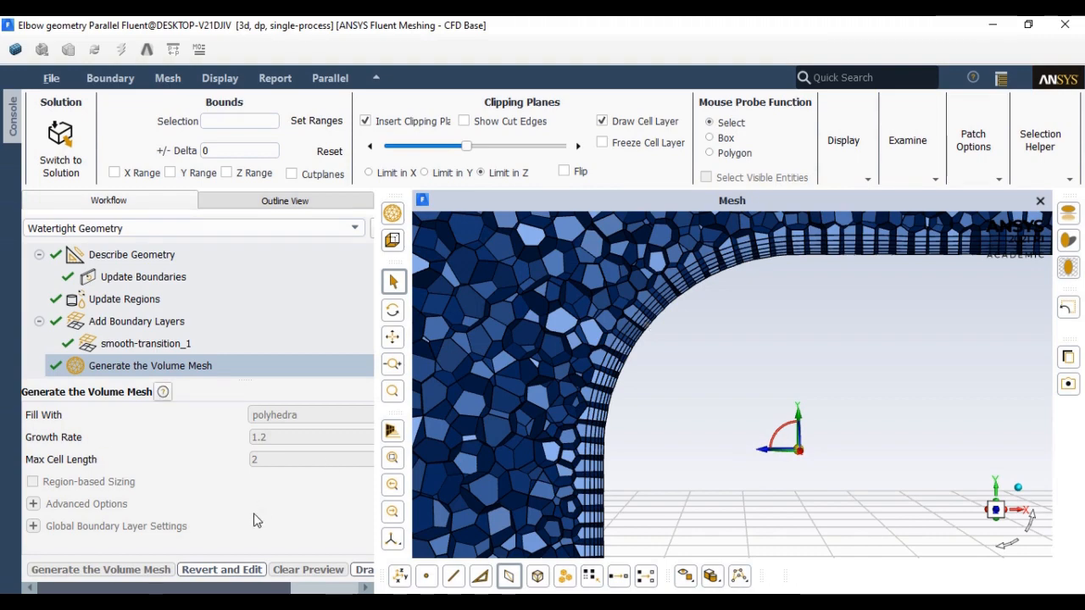
pyautogui.scroll(-4, 642, 456)
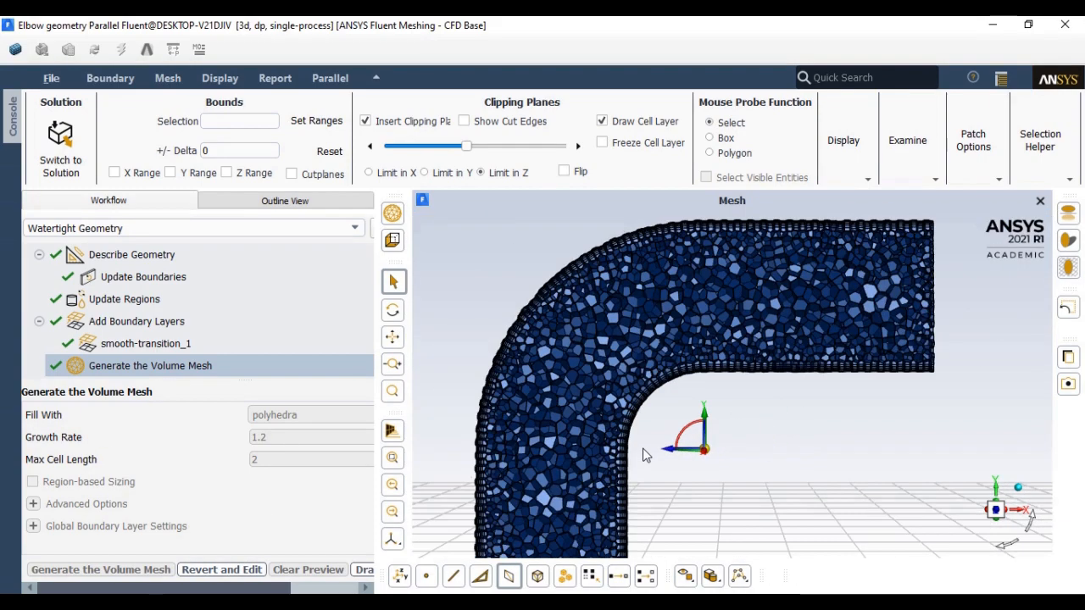
# Step: Revert the volume mesh and regenerate it with poly-hexcore, keeping 2 buffer layers, 1 peel layer and cell lengths of 0.05 to 0.8
pyautogui.click(236, 570)
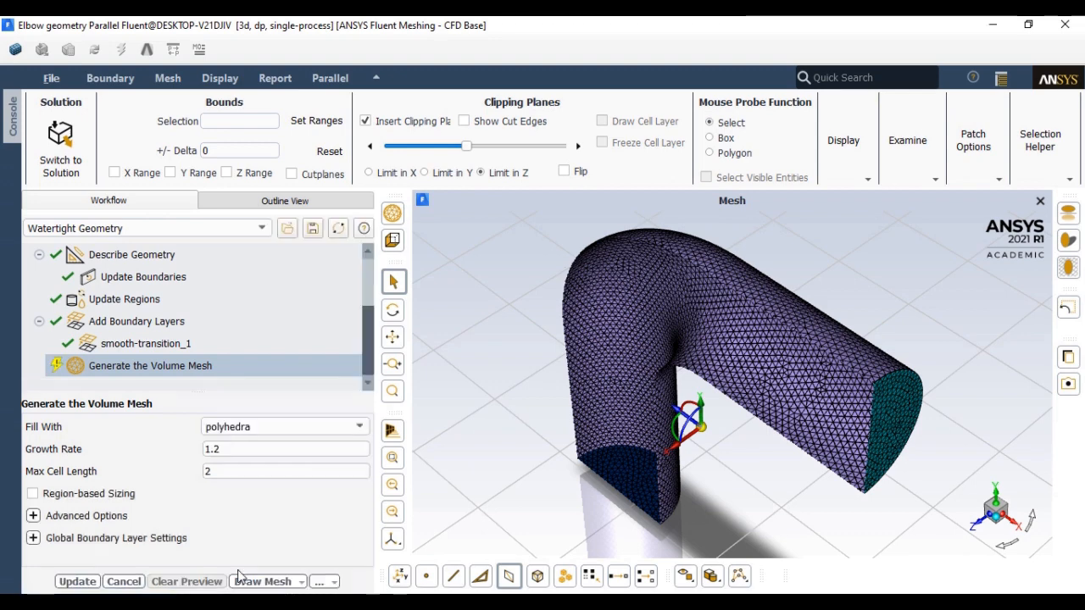
pyautogui.click(231, 430)
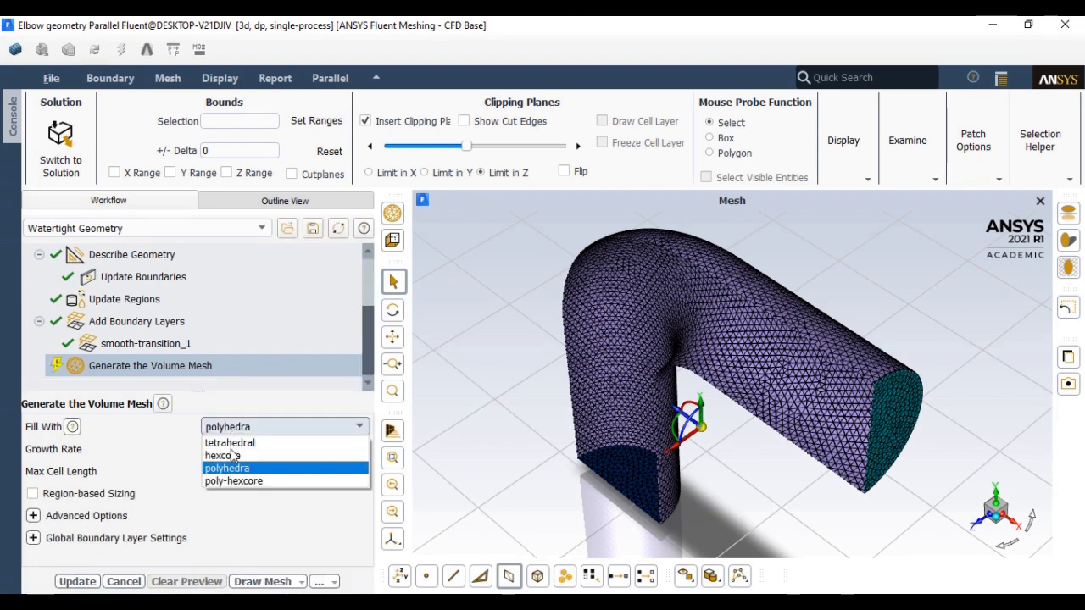
pyautogui.click(264, 481)
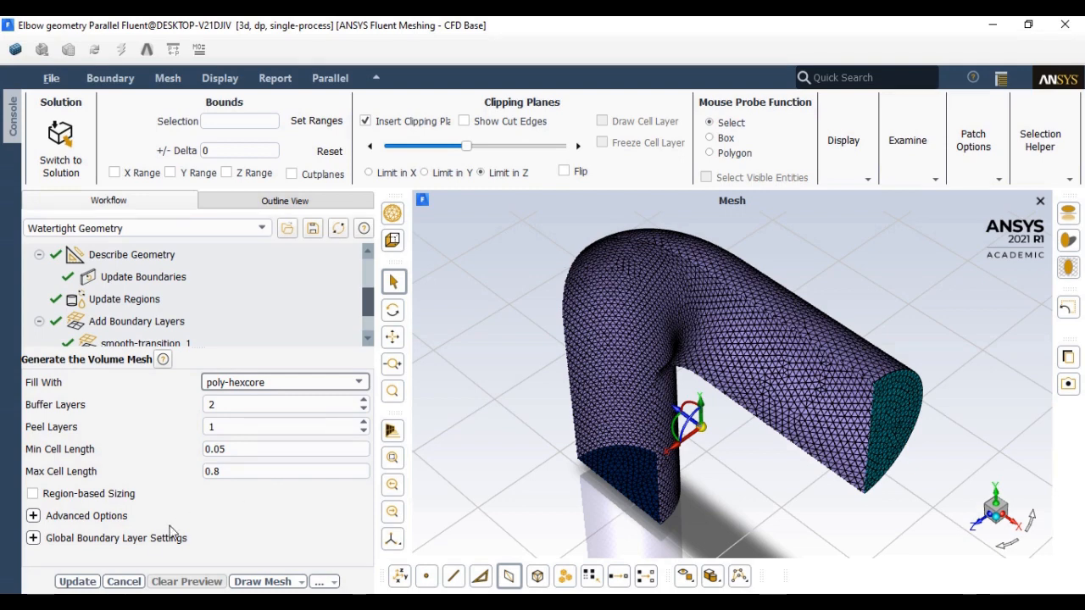
pyautogui.click(85, 581)
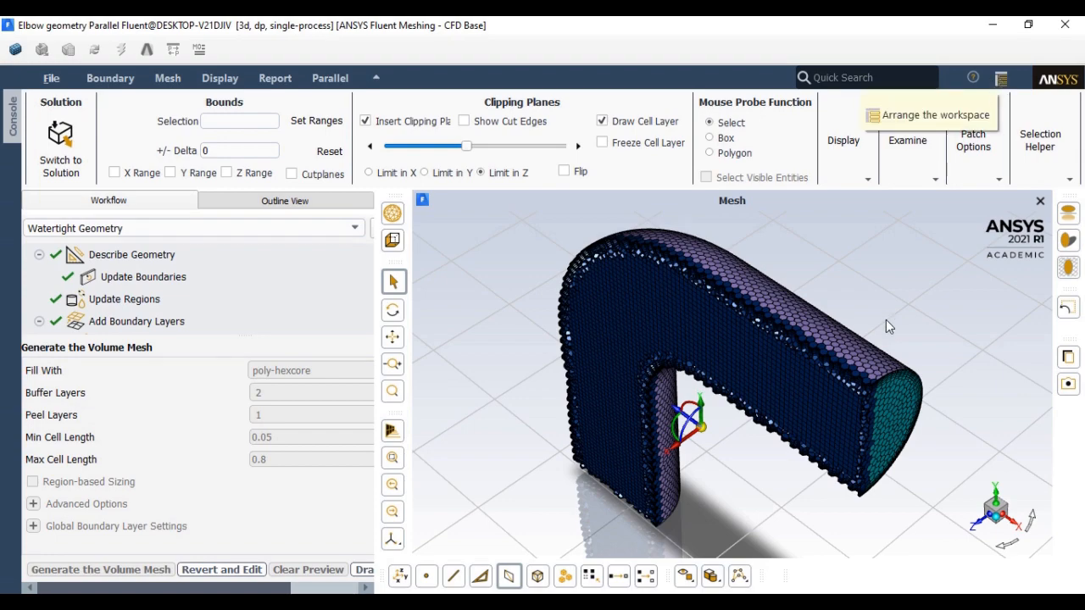
pyautogui.scroll(5, 786, 349)
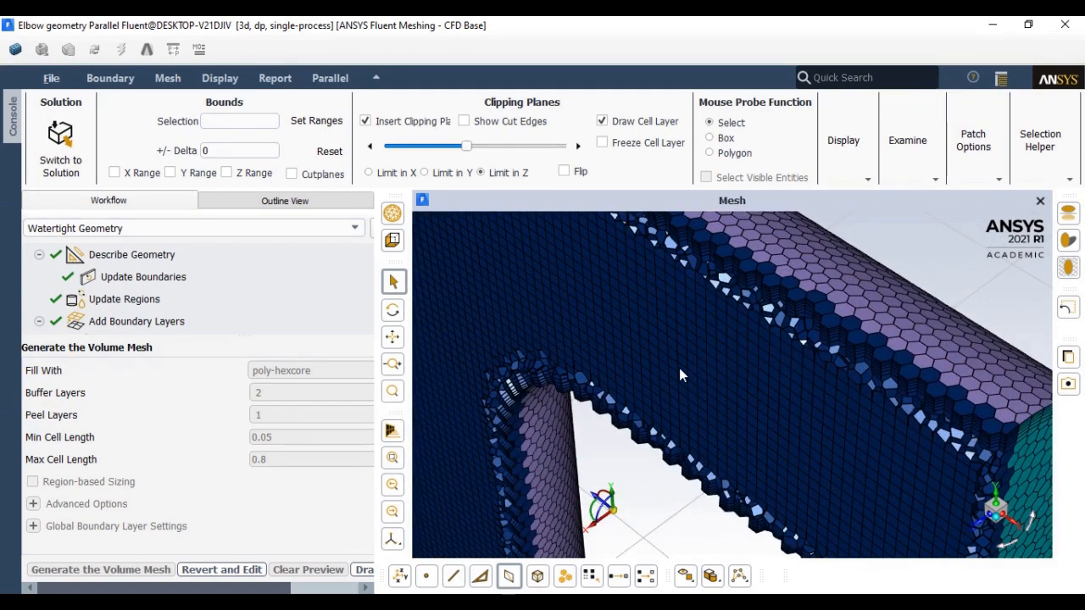
# Step: Examine the poly-hexcore core cells and boundary layers around the elbow's bend in the clipped section, viewed along the Z axis
pyautogui.click(985, 520)
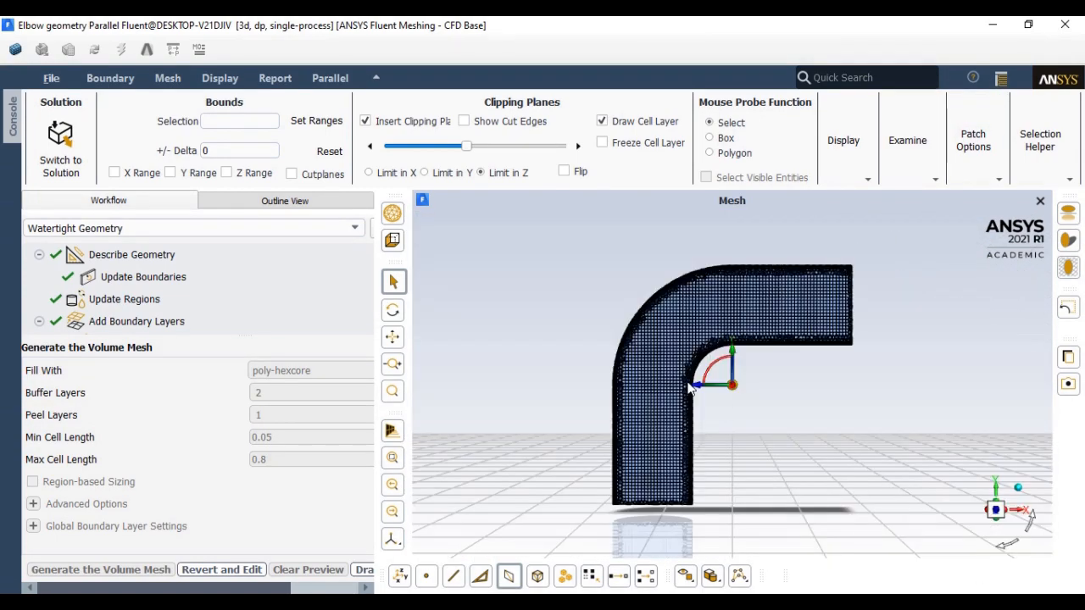
pyautogui.scroll(6, 676, 381)
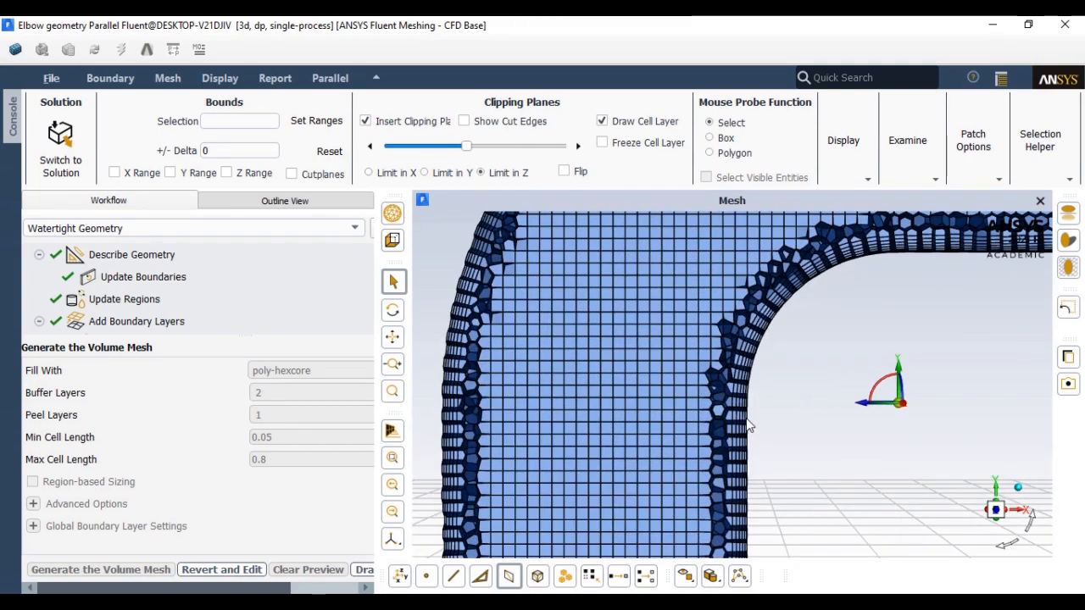
pyautogui.scroll(-8, 601, 390)
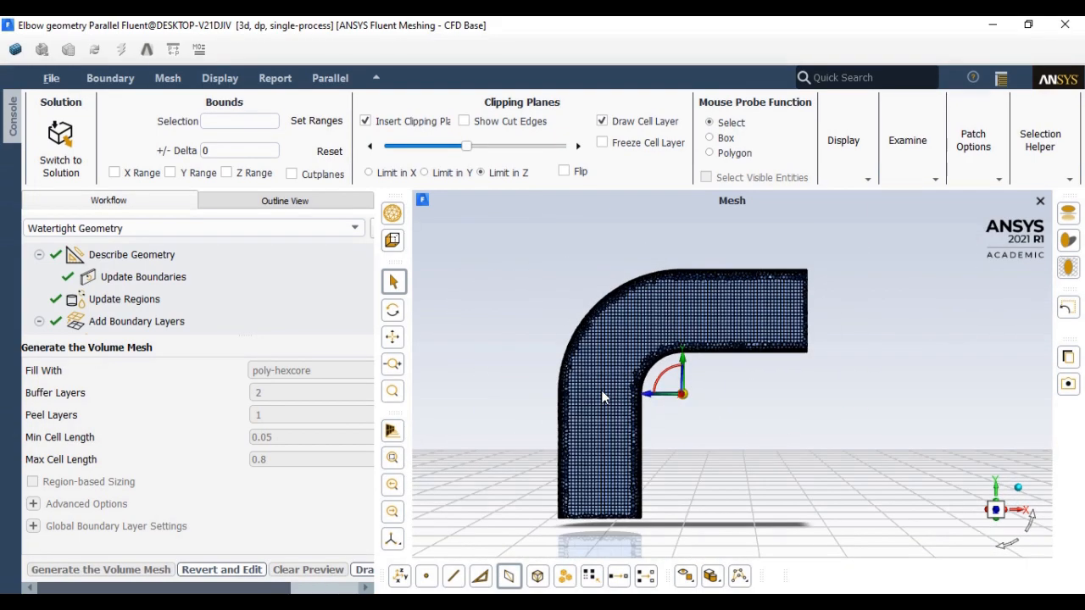
pyautogui.click(1019, 488)
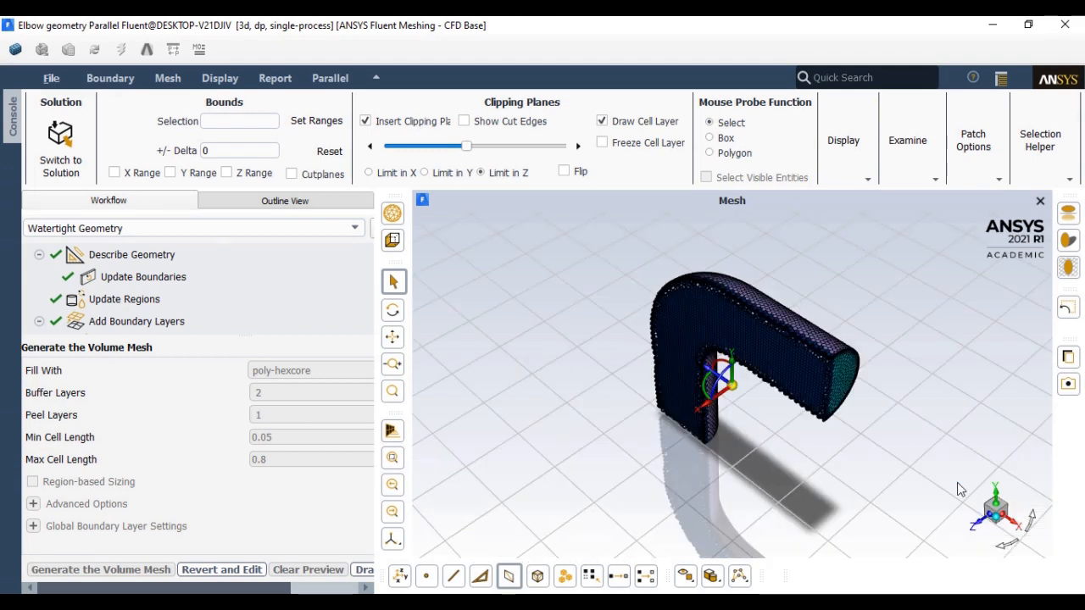
# Step: Move the Z clipping plane to the end of its range and inspect the elbow's full surface mesh and end face along the X axis
pyautogui.moveTo(465, 150); pyautogui.dragTo(582, 147)
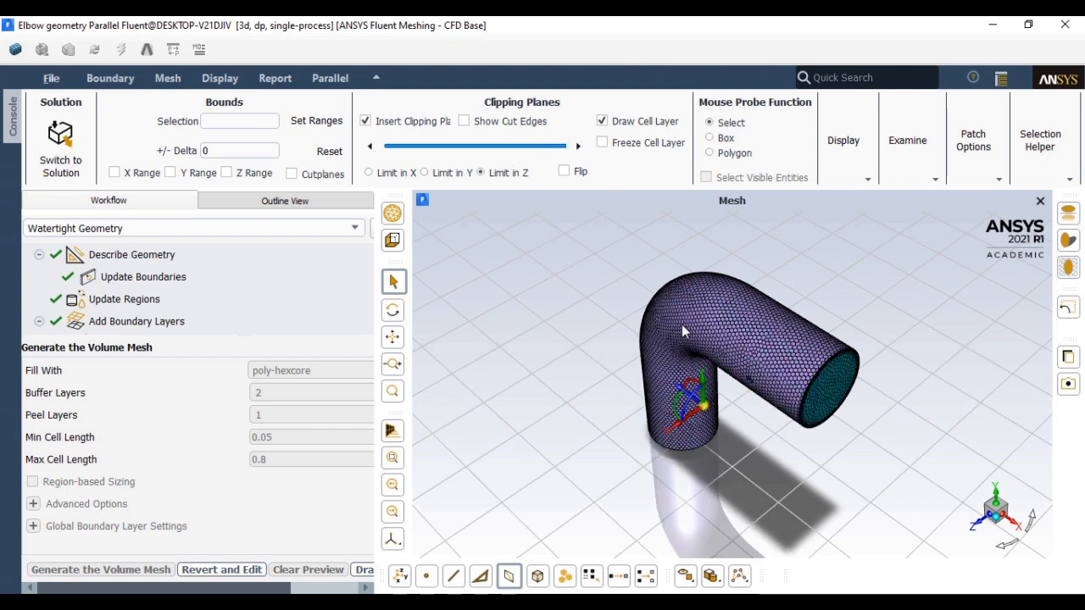
pyautogui.scroll(3, 682, 326)
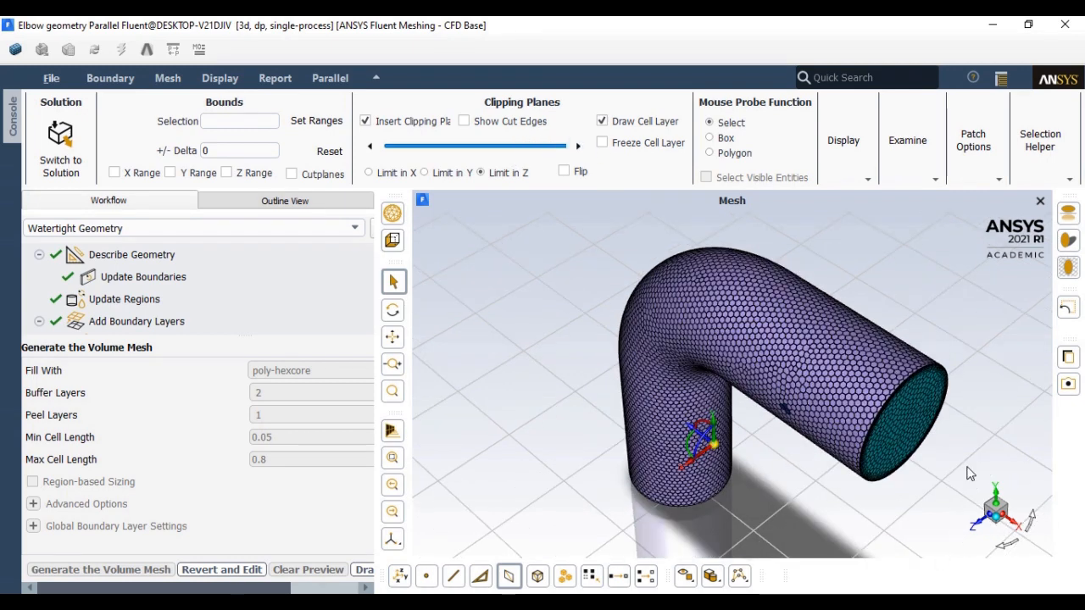
pyautogui.click(1017, 519)
pyautogui.scroll(2, 716, 284)
pyautogui.scroll(2, 719, 284)
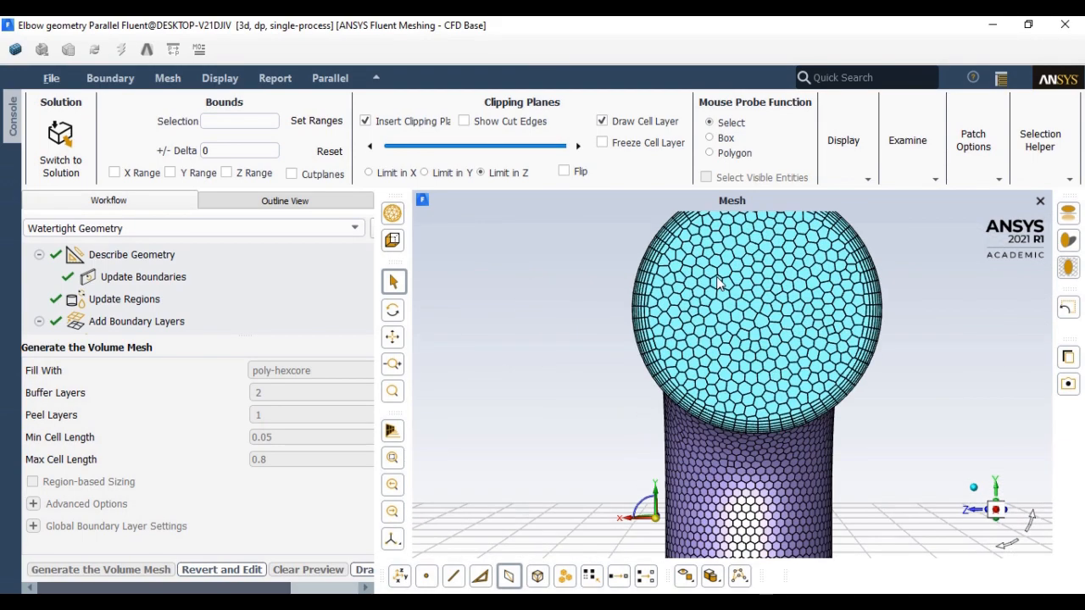
pyautogui.scroll(-2, 878, 348)
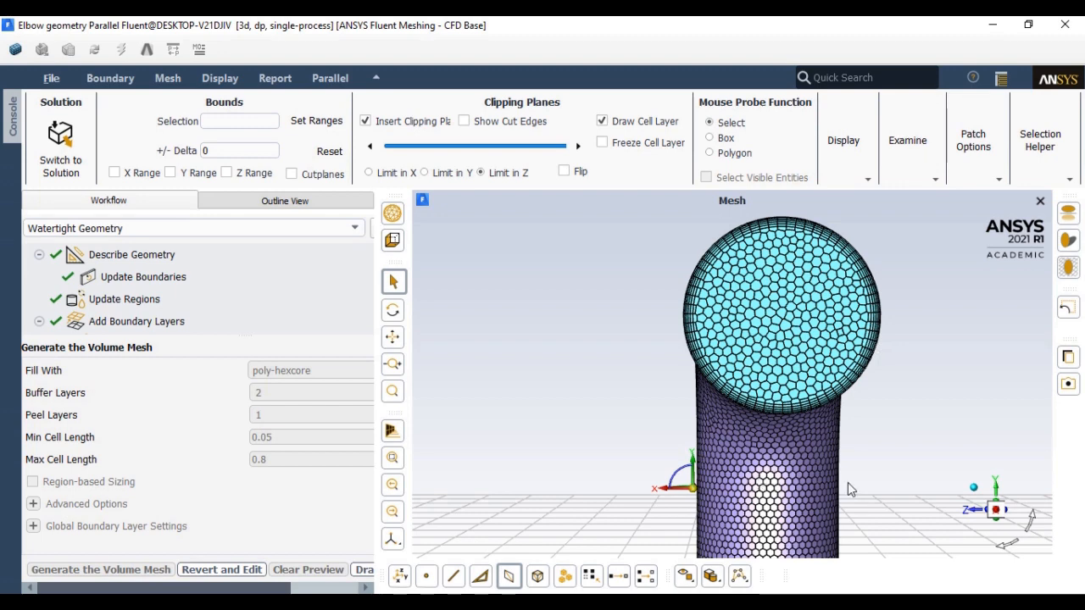
pyautogui.click(977, 490)
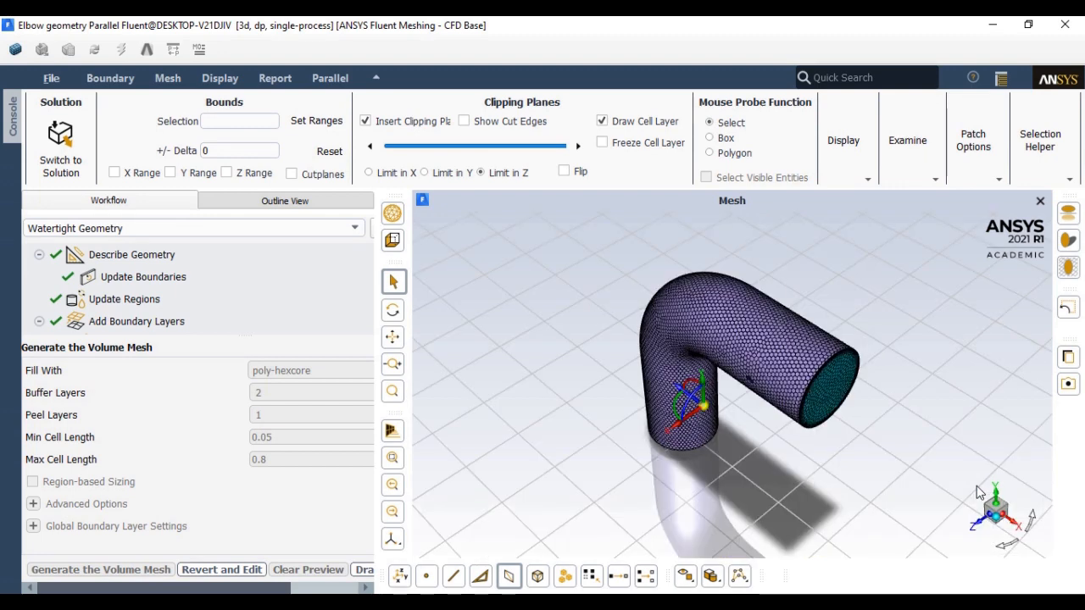
# Step: Restore the Meshing Default layout and check the poly-hexcore mesh's minimum orthogonal quality and cell count in the console
pyautogui.click(1002, 78)
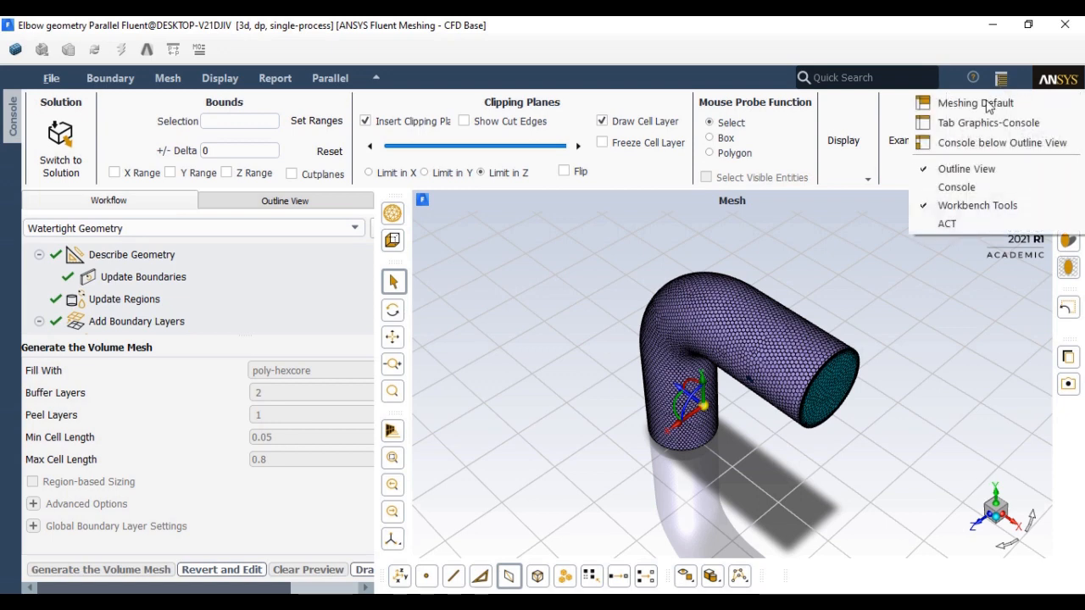
pyautogui.click(975, 103)
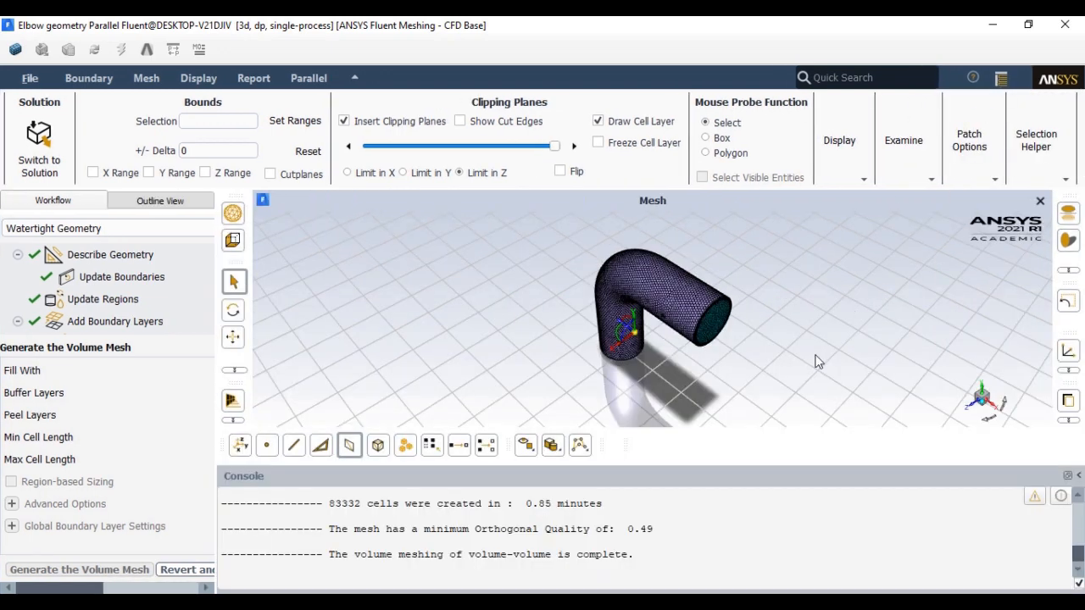
pyautogui.moveTo(629, 529); pyautogui.dragTo(664, 529)
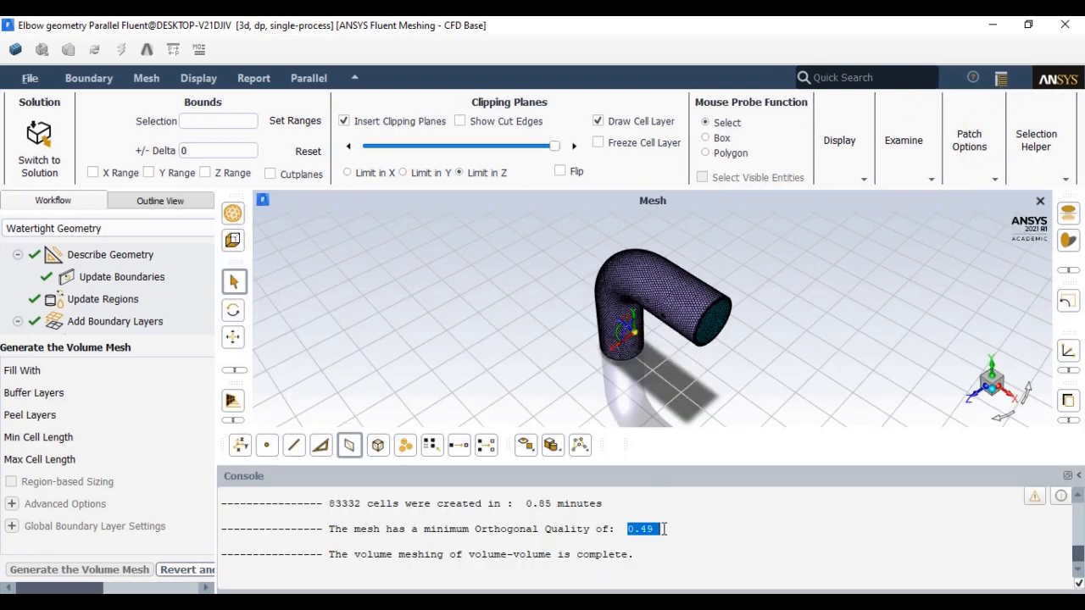
pyautogui.click(1079, 495)
pyautogui.click(1079, 495)
pyautogui.click(1079, 495)
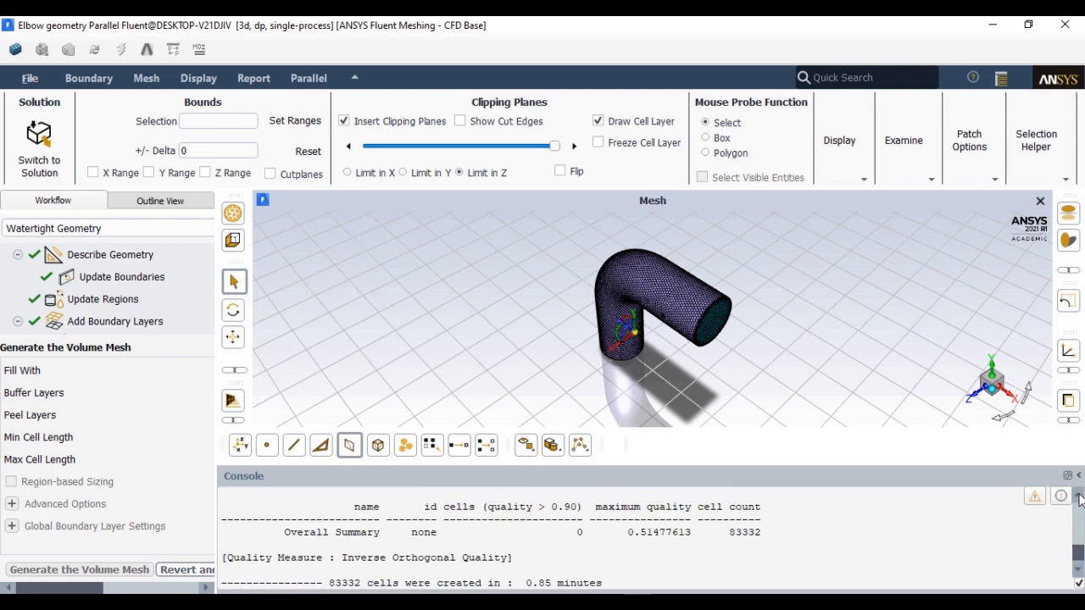
pyautogui.moveTo(723, 533); pyautogui.dragTo(775, 532)
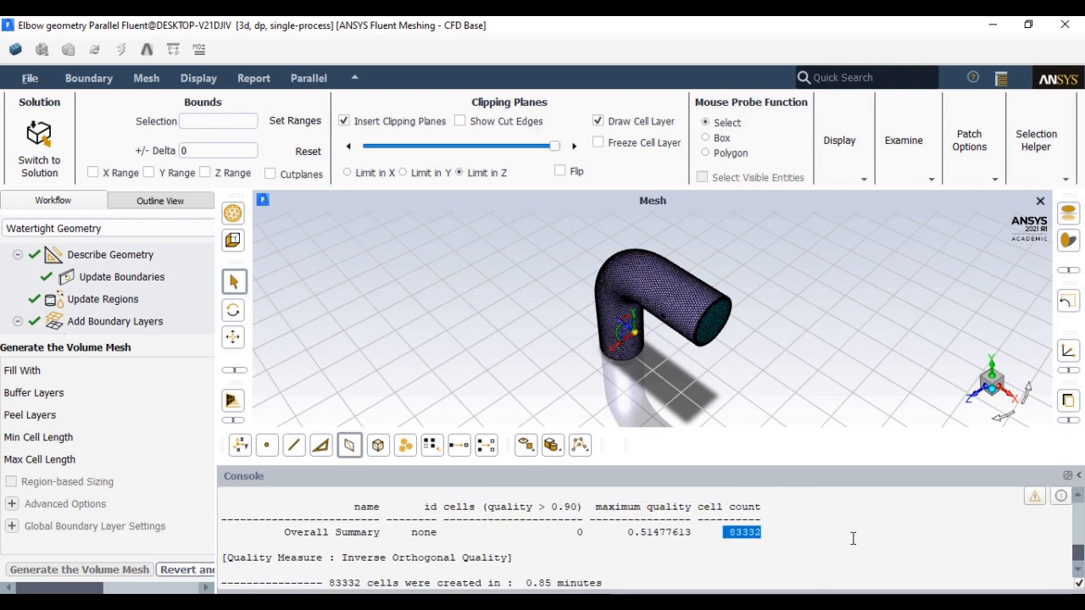
pyautogui.click(1079, 573)
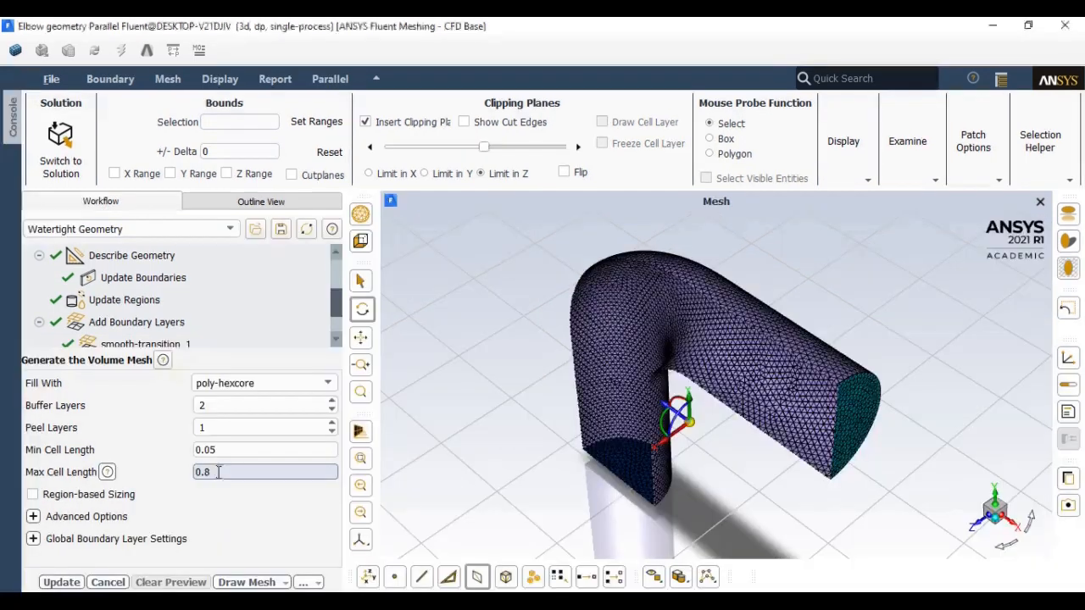
# Step: Enter a maximum cell length of 0.5 for the poly-hexcore fill, check the console warning, and generate the volume mesh
pyautogui.press('BackSpace')
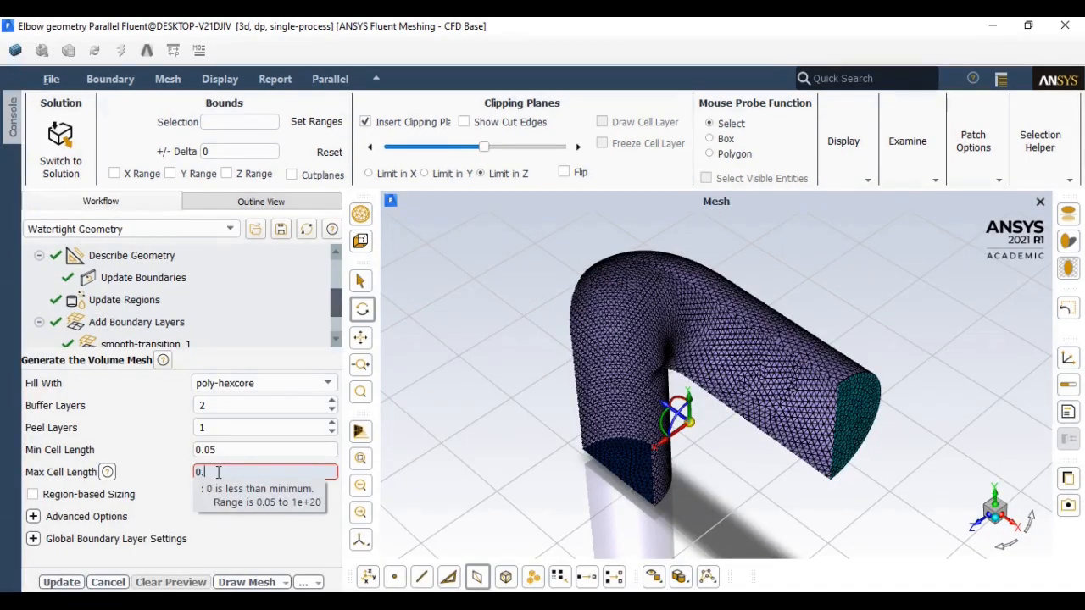
pyautogui.write('5')
pyautogui.click(219, 495)
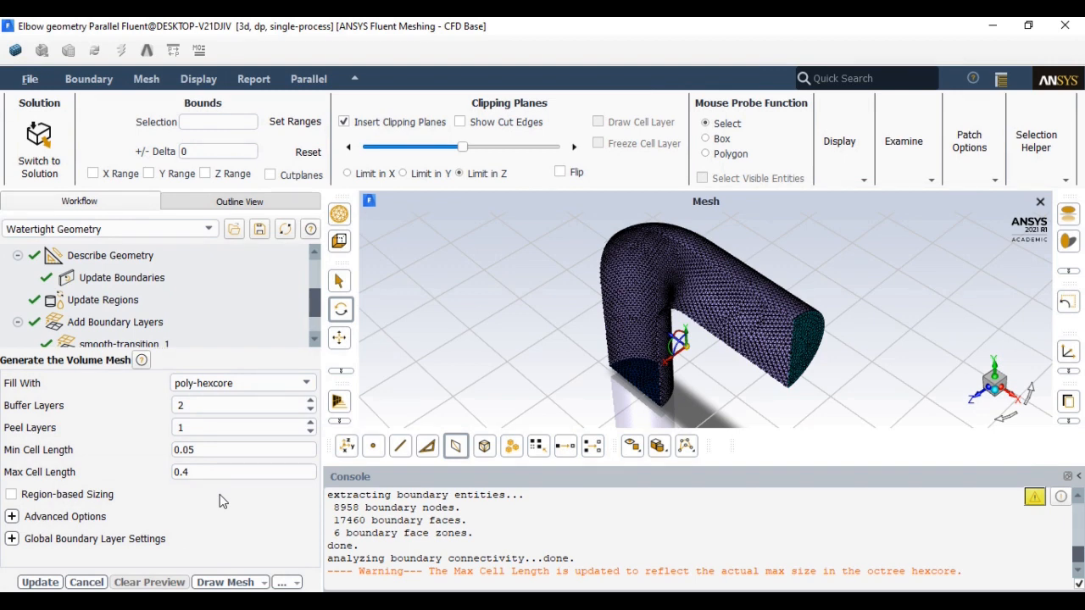
pyautogui.moveTo(360, 571); pyautogui.dragTo(961, 571)
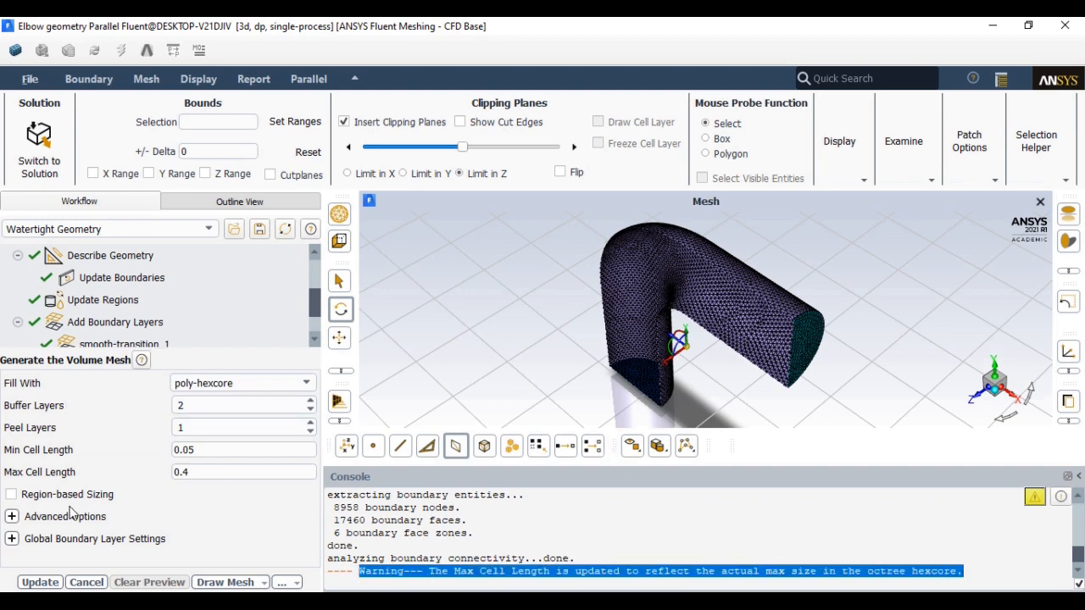
pyautogui.click(34, 583)
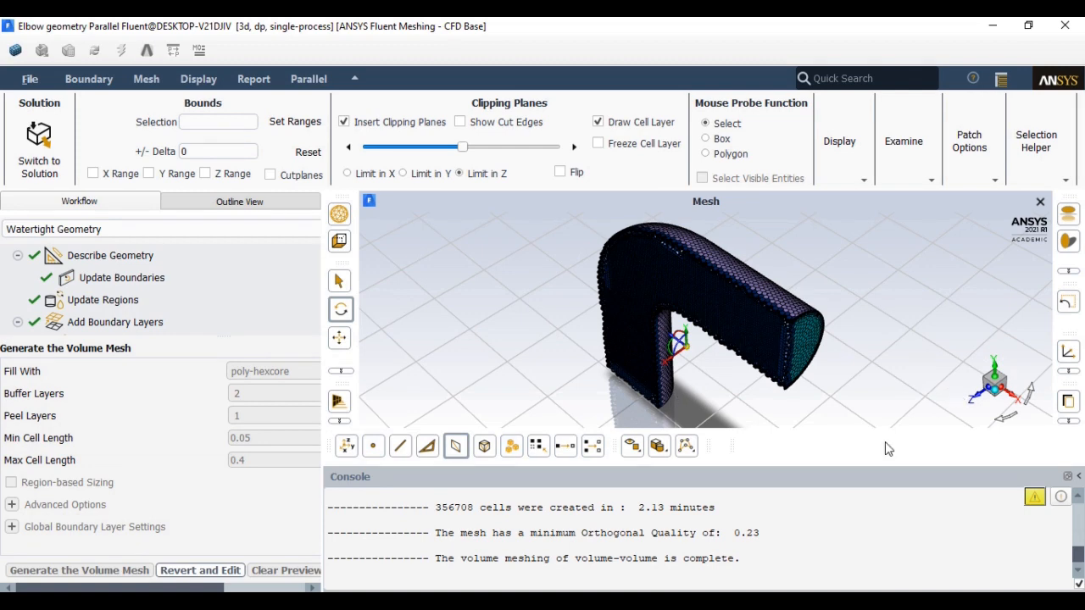
# Step: Check the refined mesh's minimum orthogonal quality, cell count and generation time in the console output
pyautogui.click(1001, 79)
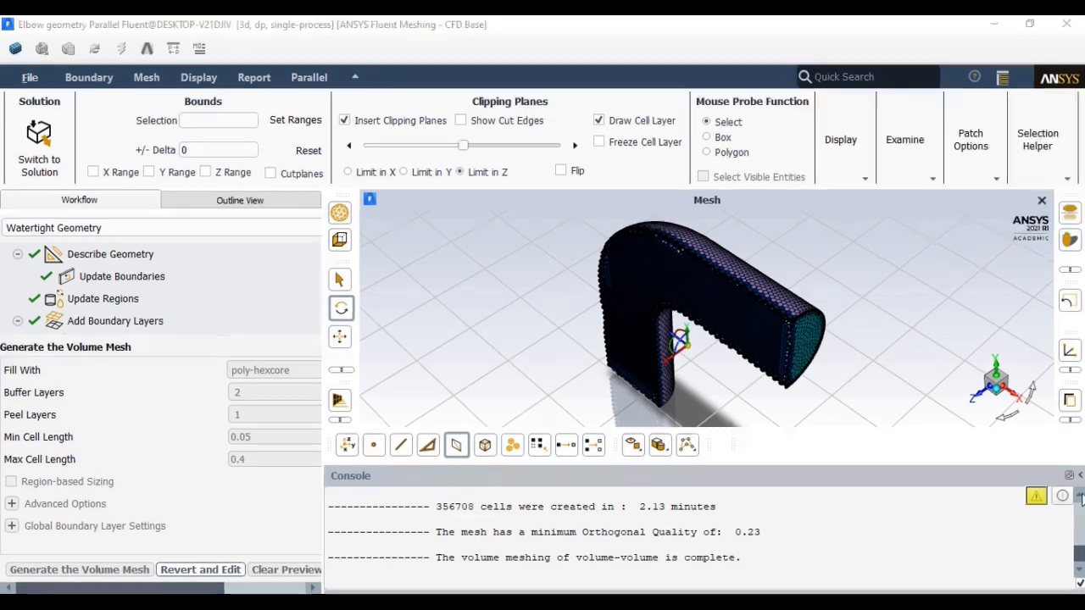
pyautogui.scroll(2, 737, 566)
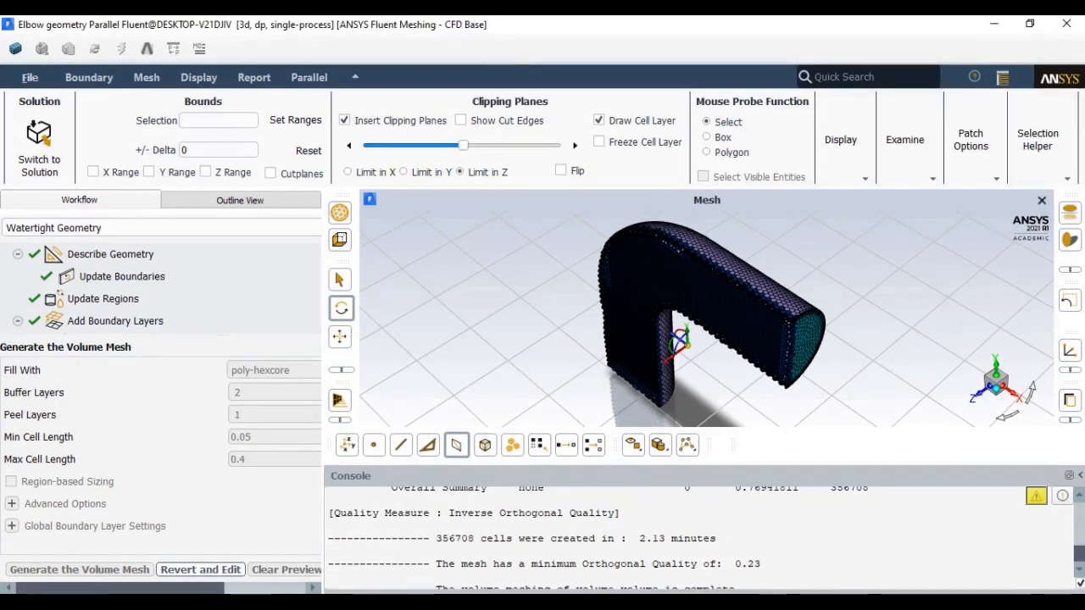
pyautogui.moveTo(736, 565); pyautogui.dragTo(768, 566)
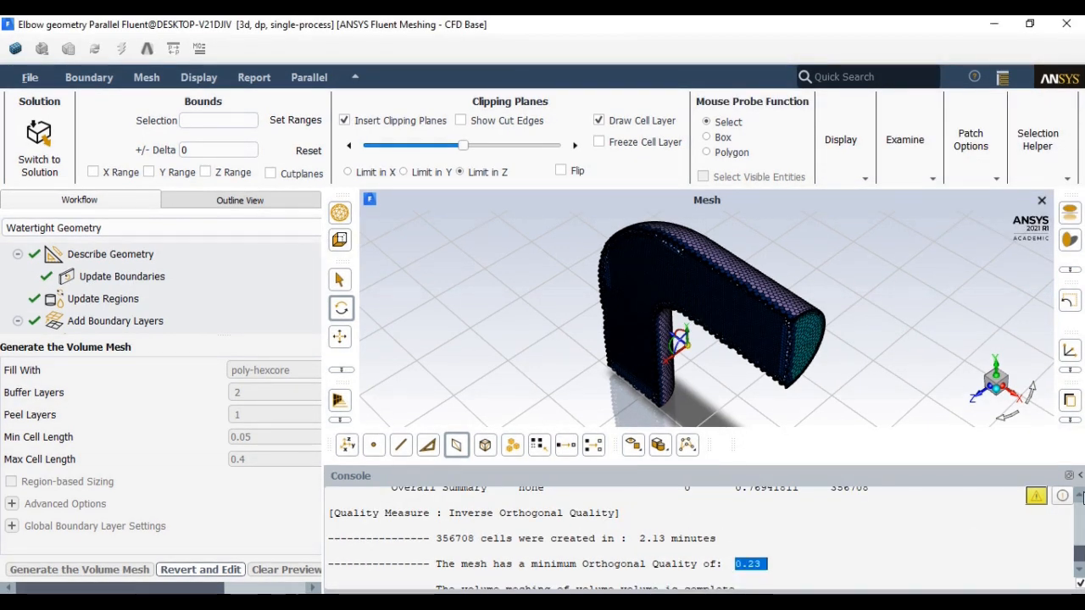
pyautogui.scroll(1, 872, 507)
pyautogui.moveTo(824, 520); pyautogui.dragTo(906, 525)
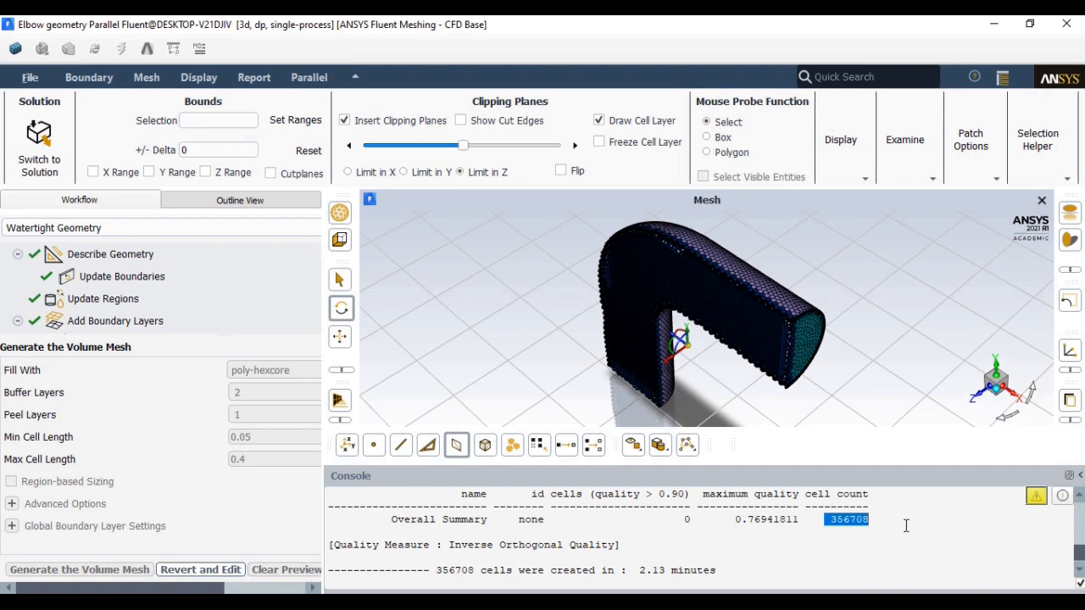
pyautogui.moveTo(640, 571); pyautogui.dragTo(717, 571)
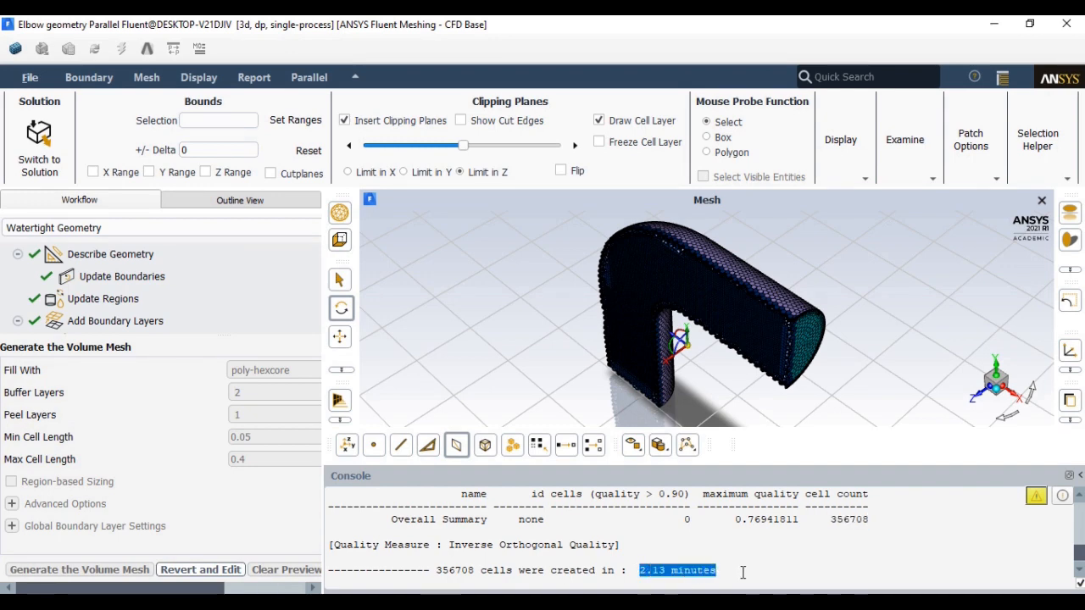
pyautogui.scroll(2, 1081, 498)
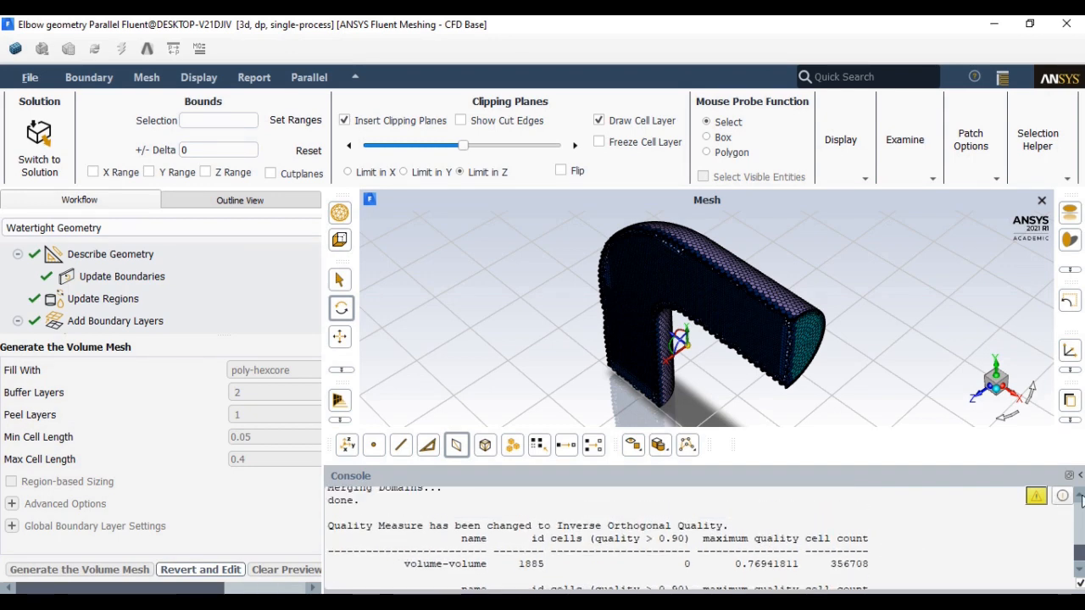
pyautogui.scroll(4, 1081, 499)
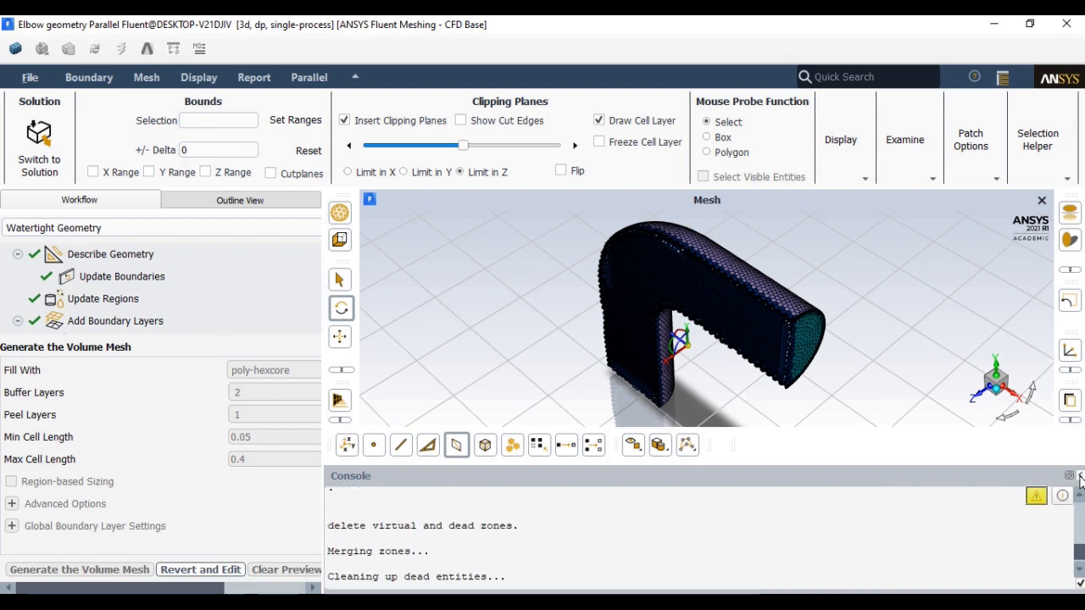
# Step: Collapse the console and examine the refined hexcore cells along the bend and horizontal leg in the clipped section, viewed along Z
pyautogui.click(1080, 476)
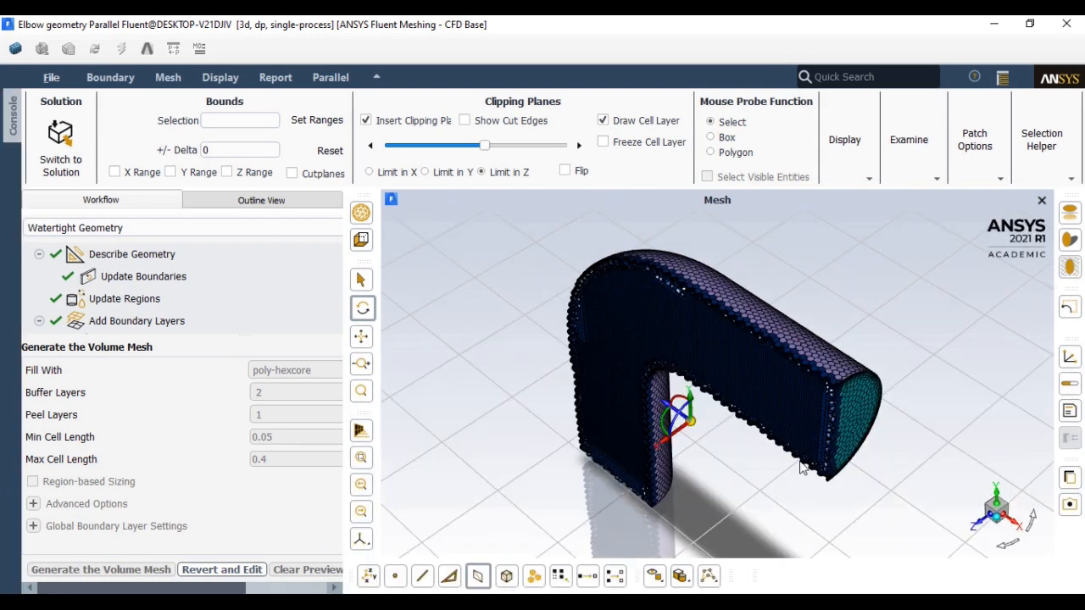
pyautogui.click(981, 527)
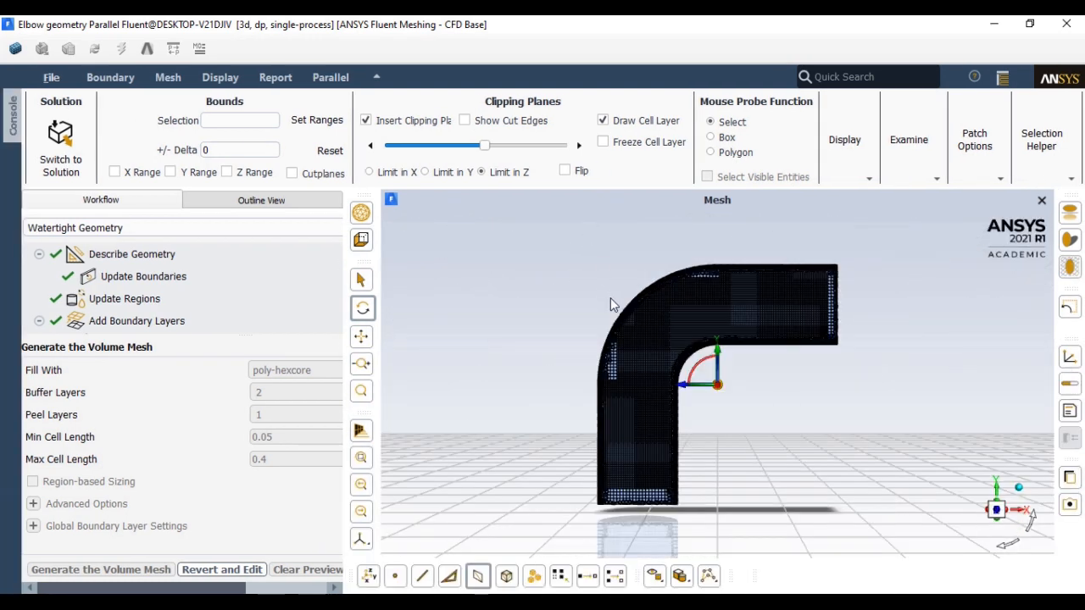
pyautogui.scroll(5, 611, 301)
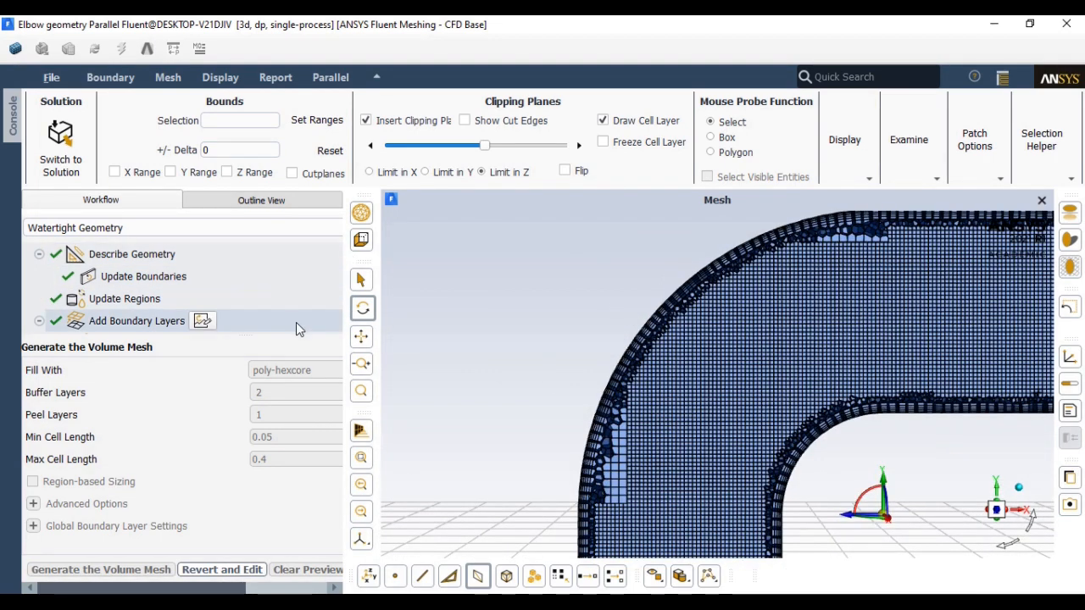
pyautogui.click(362, 338)
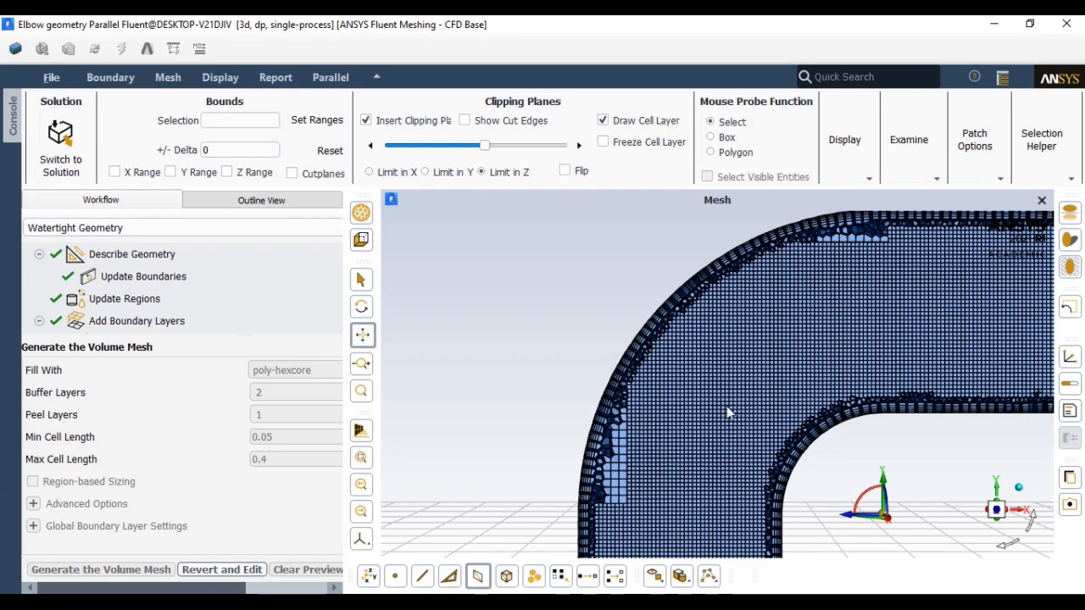
pyautogui.moveTo(727, 407); pyautogui.dragTo(659, 367)
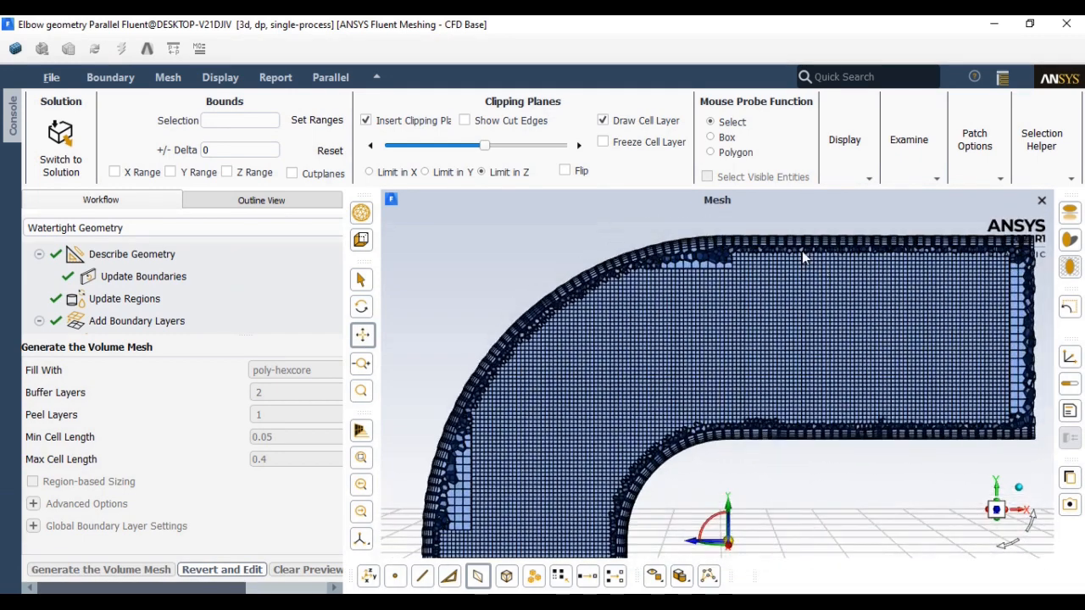
pyautogui.scroll(-3, 793, 246)
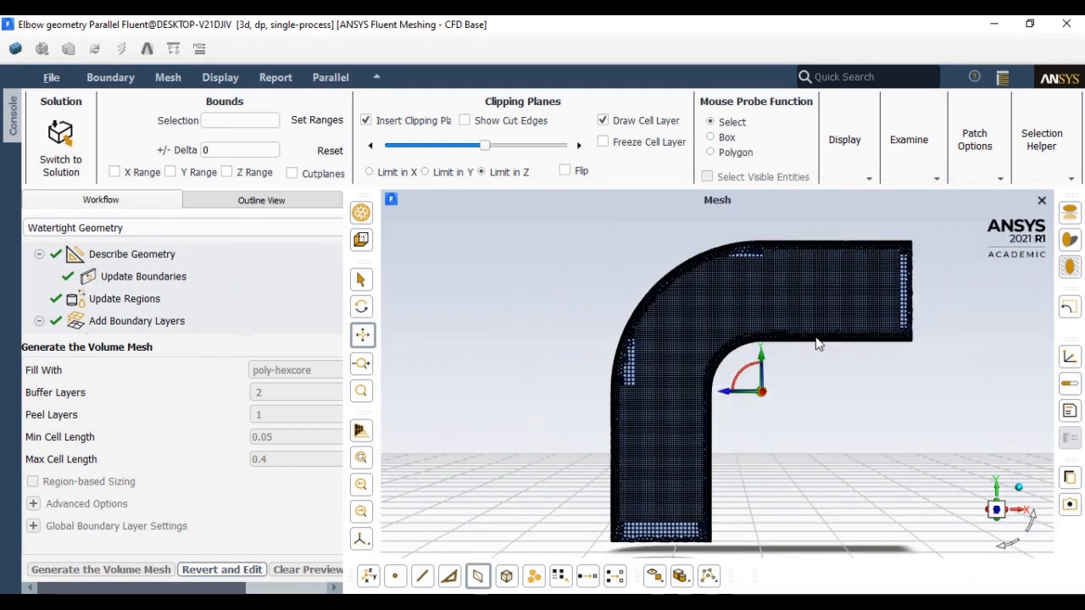
pyautogui.click(1019, 487)
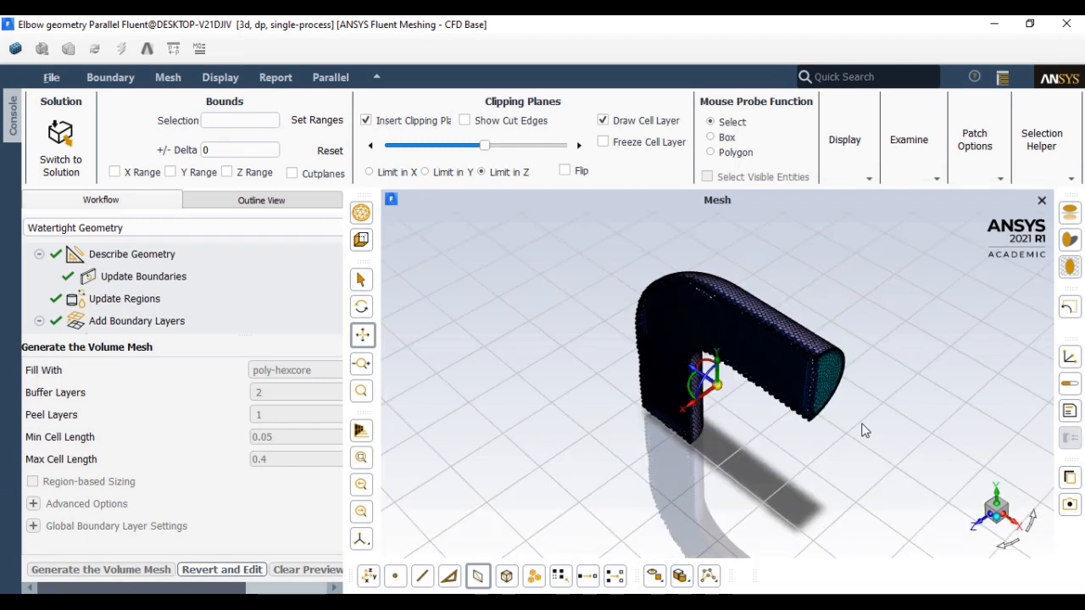
# Step: Move the Z clipping plane from mid-pipe close to the outer wall to inspect the refined mesh's cell layers from the isometric view
pyautogui.scroll(3, 857, 390)
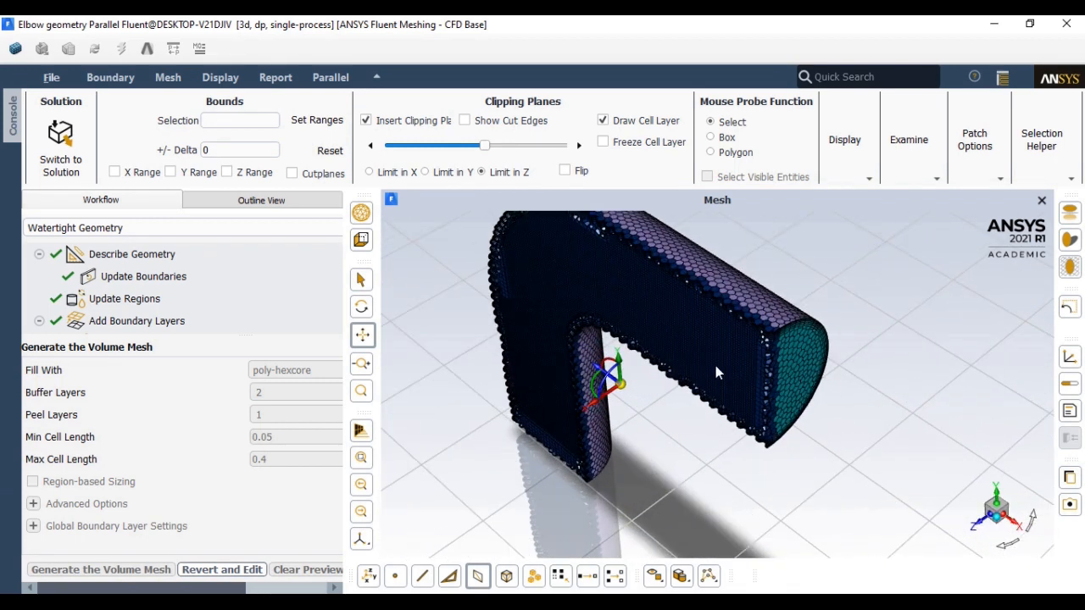
pyautogui.moveTo(611, 368); pyautogui.dragTo(637, 403)
pyautogui.scroll(2, 637, 403)
pyautogui.moveTo(484, 145); pyautogui.dragTo(549, 146)
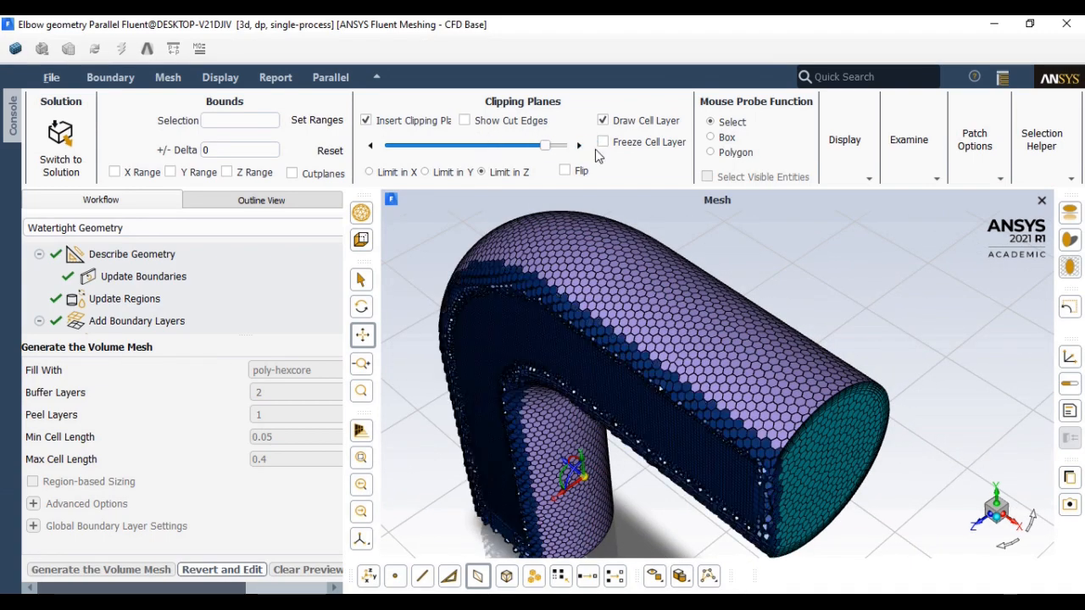
# Step: Move the Z clipping plane to its end limit to show the whole pipe, and examine the boundary layers on the open end face, viewed along X
pyautogui.moveTo(547, 146); pyautogui.dragTo(575, 146)
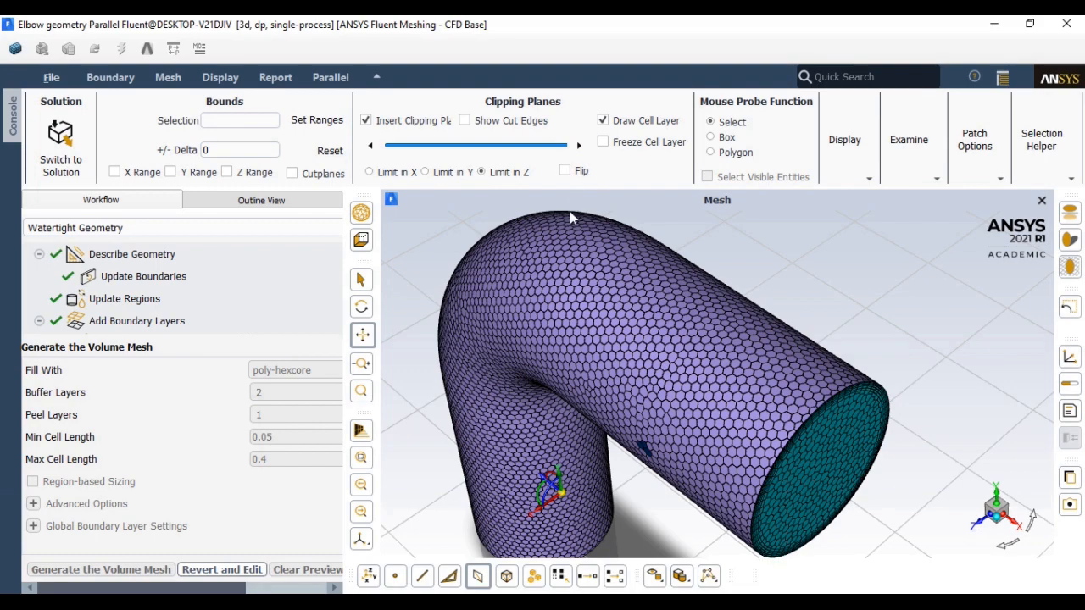
pyautogui.click(1018, 526)
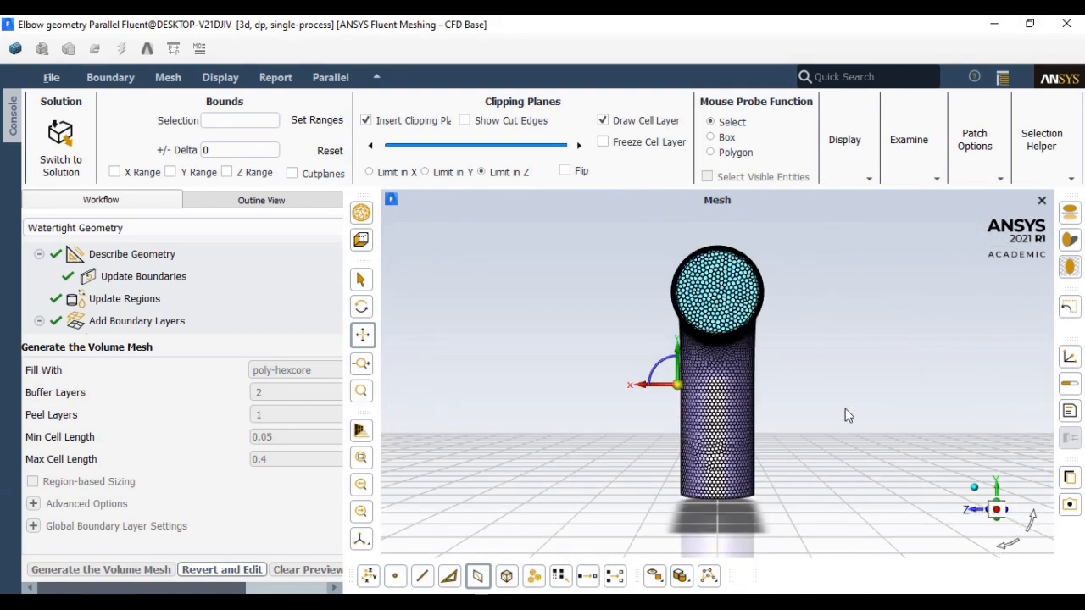
pyautogui.scroll(2, 828, 404)
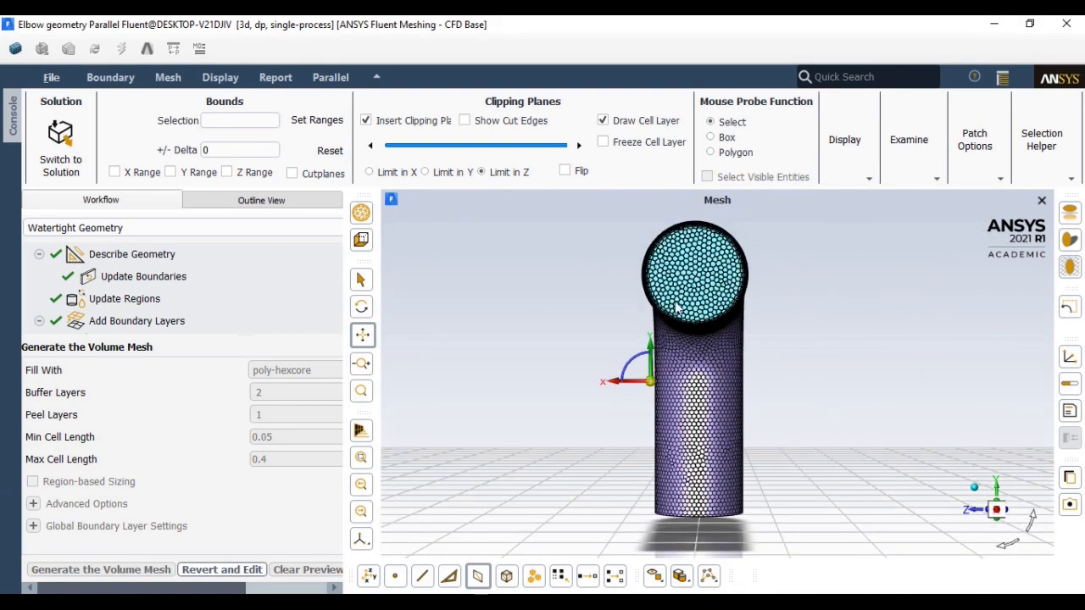
pyautogui.scroll(4, 703, 302)
pyautogui.click(362, 334)
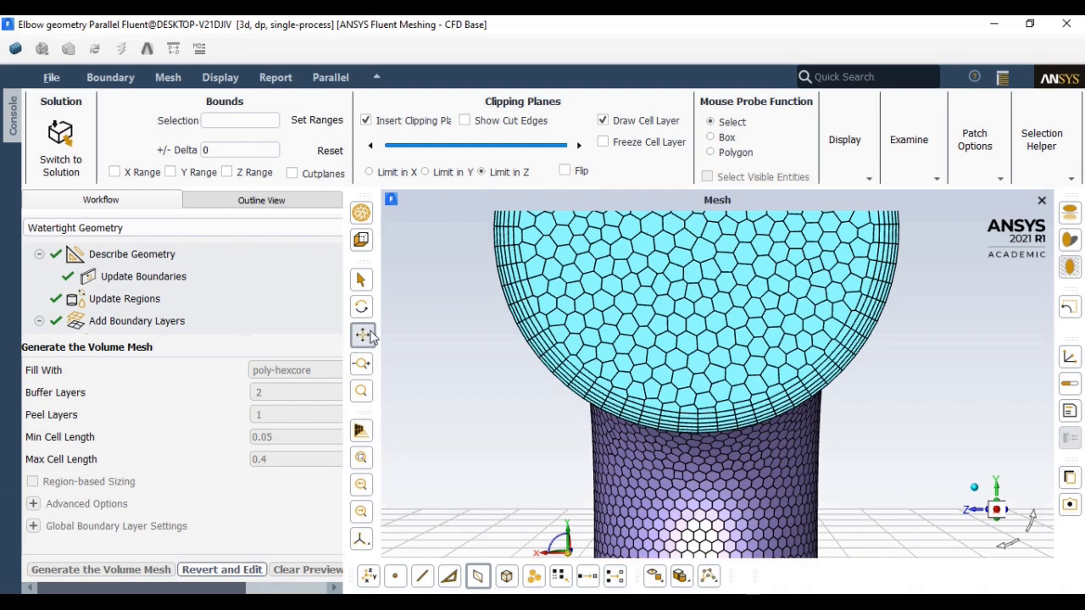
pyautogui.moveTo(703, 307); pyautogui.dragTo(734, 433)
pyautogui.scroll(-1, 734, 458)
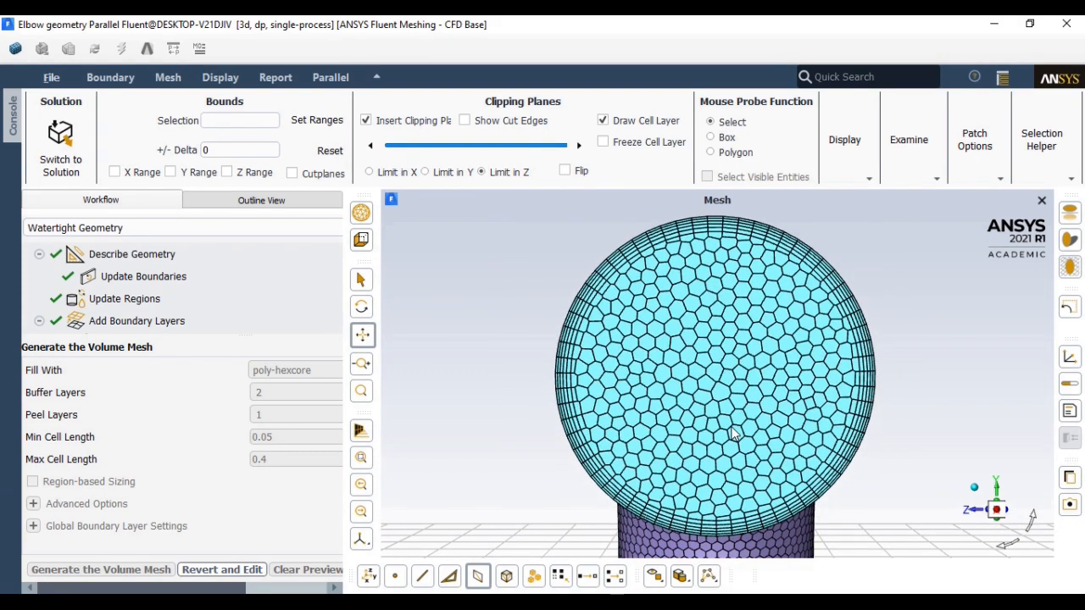
pyautogui.click(363, 307)
pyautogui.moveTo(623, 388); pyautogui.dragTo(700, 395)
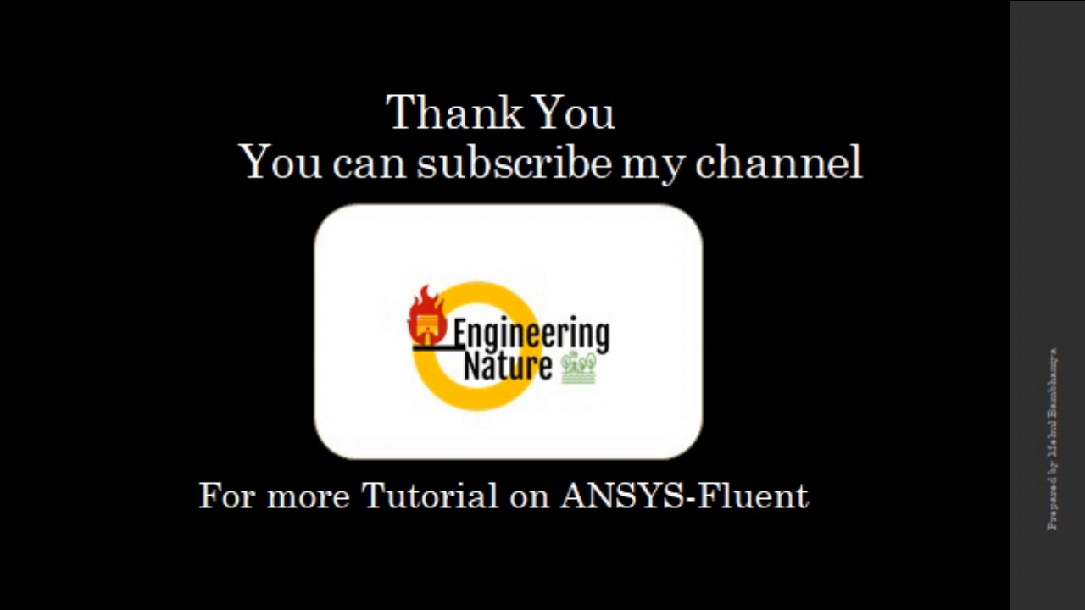